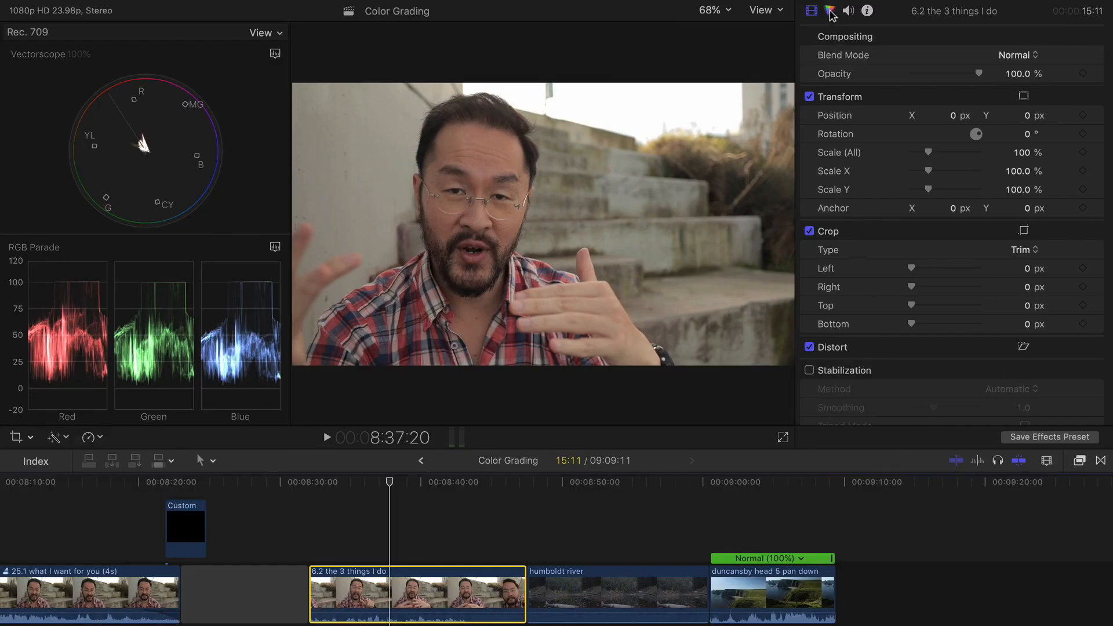
Open the color inspector for the selected clip and add a Color Board correction.
click(830, 11)
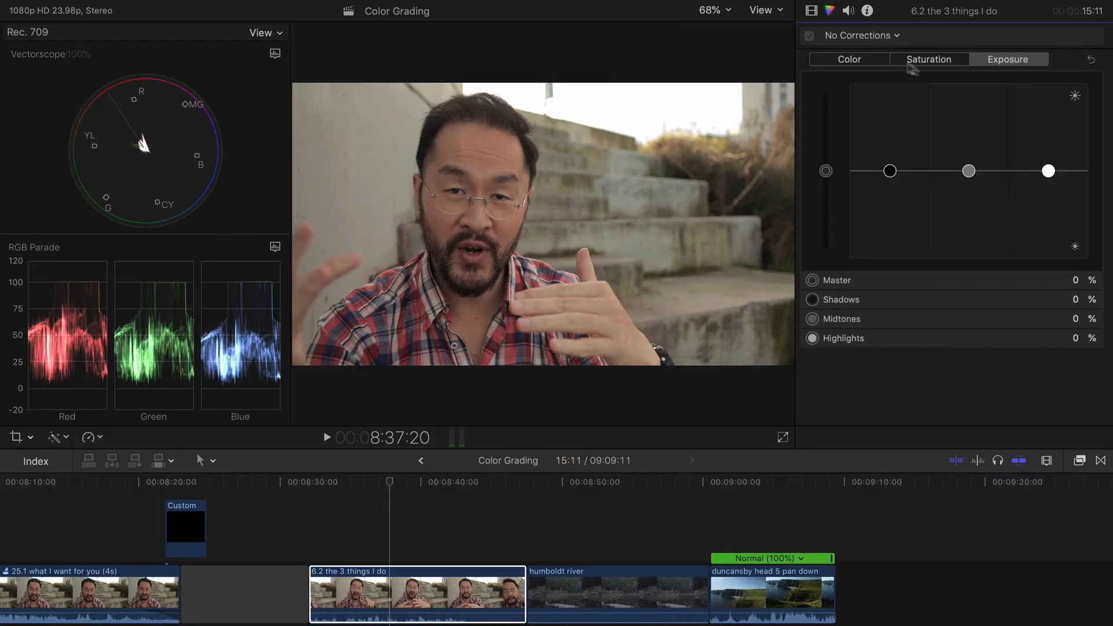
click(872, 38)
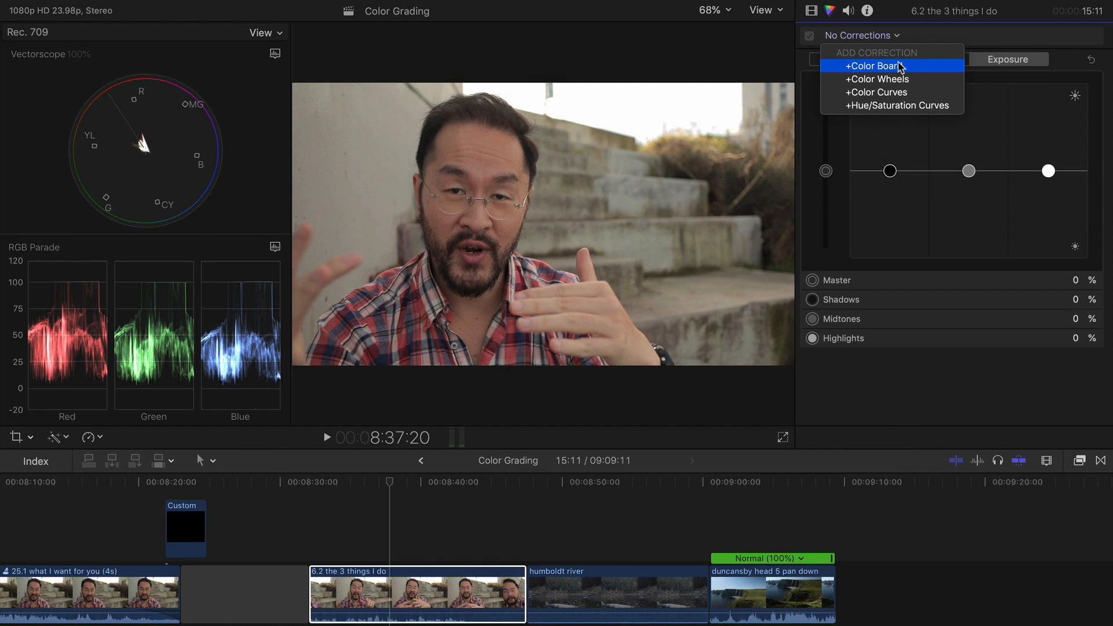
click(900, 68)
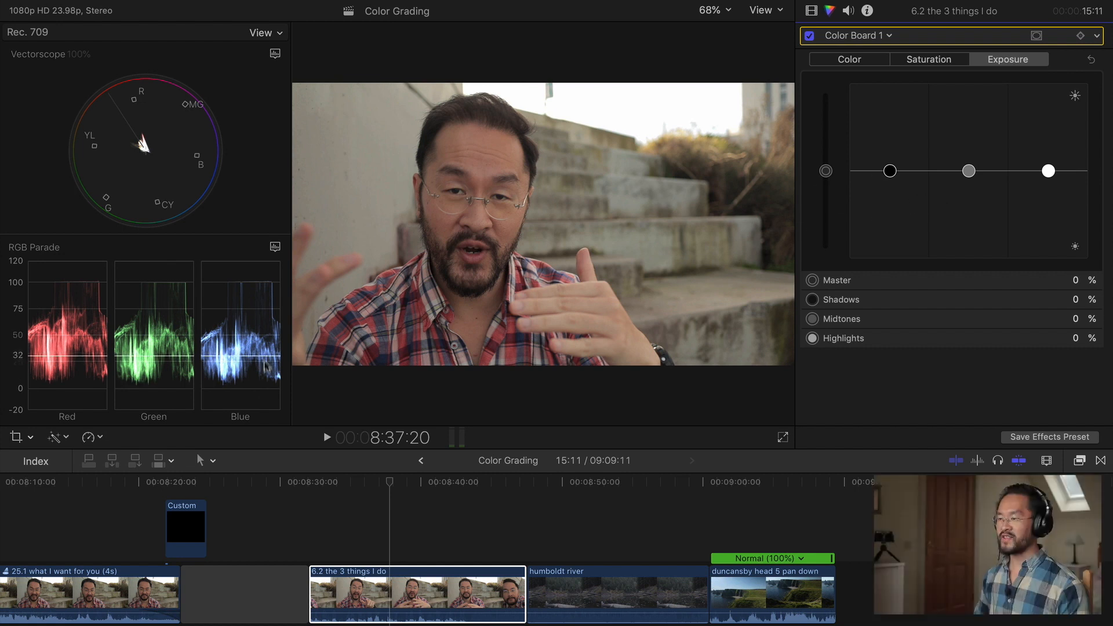
On the Exposure board, lower Shadows to -10% and raise Highlights to 6%.
click(890, 172)
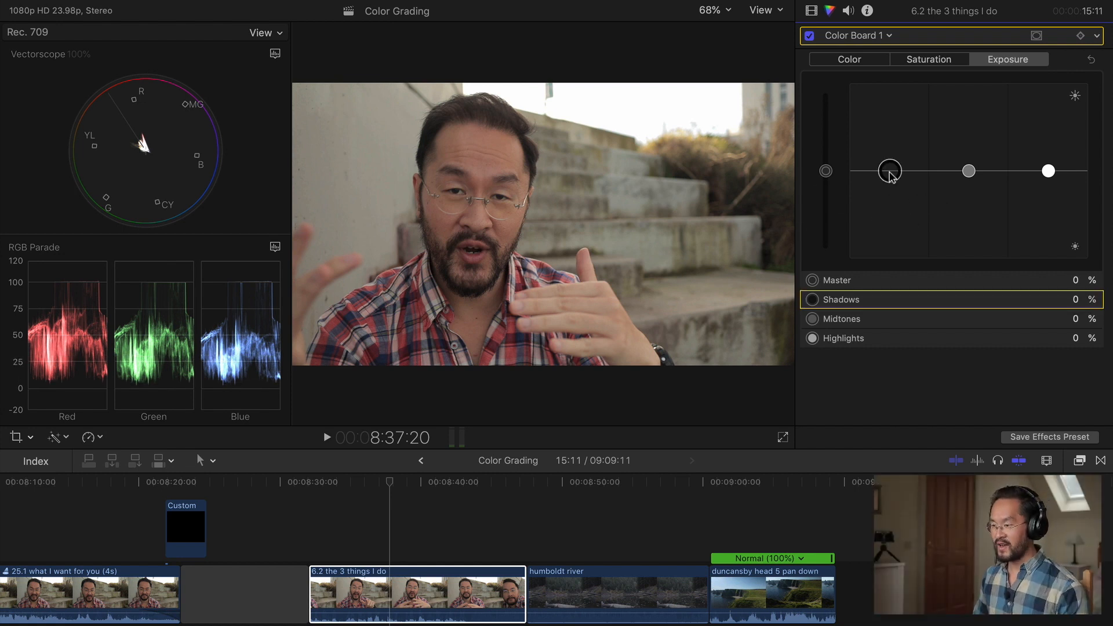
drag(890, 175, 889, 179)
drag(1049, 172, 1049, 167)
click(891, 182)
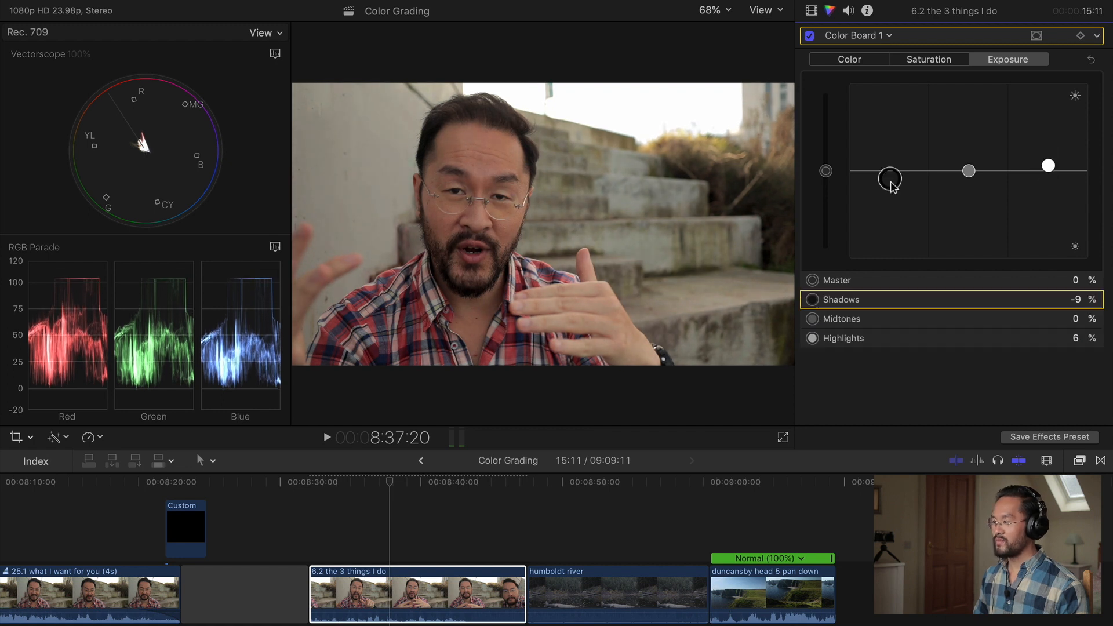
Toggle the Color Board correction off and on to compare the before and after.
click(810, 36)
click(809, 36)
click(810, 36)
click(809, 36)
Add a Color Wheels correction and raise the Master wheel's saturation slightly.
click(862, 37)
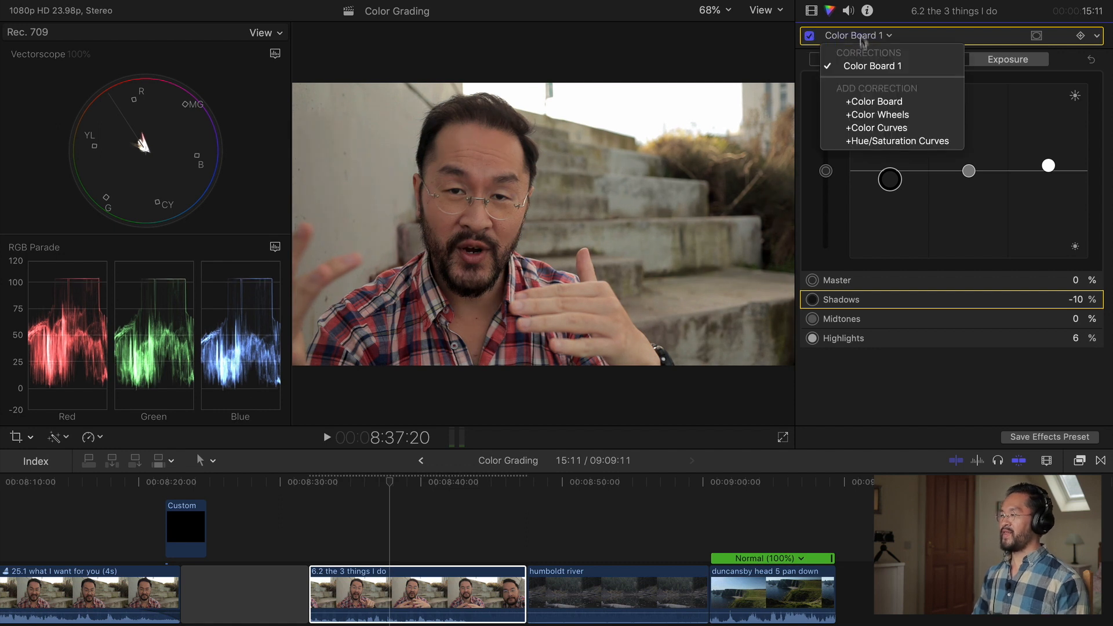
click(918, 118)
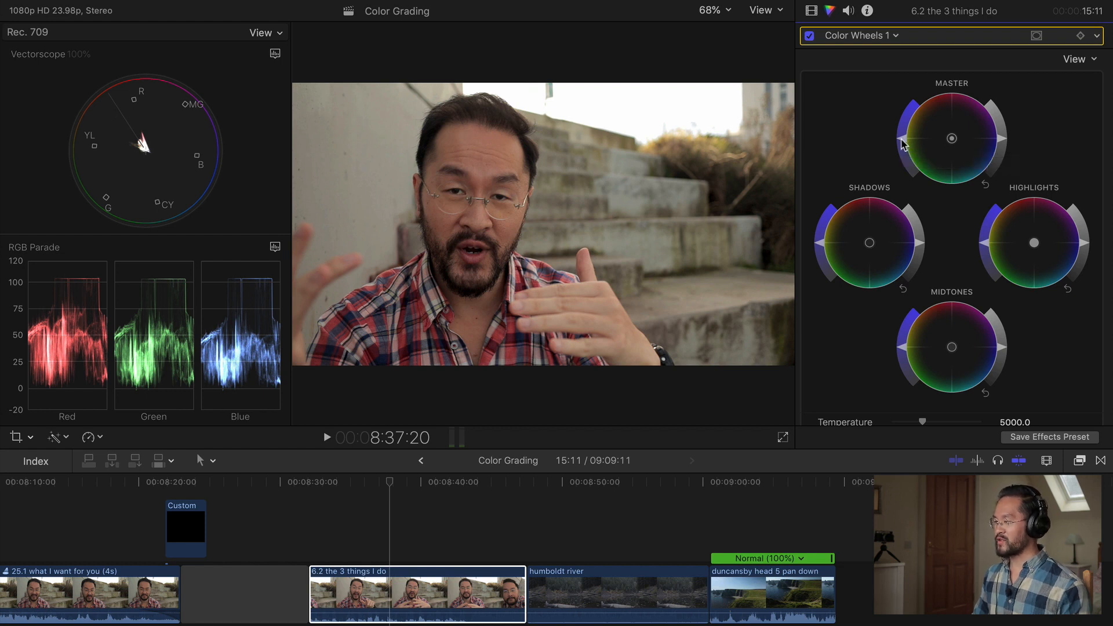
drag(903, 139, 924, 103)
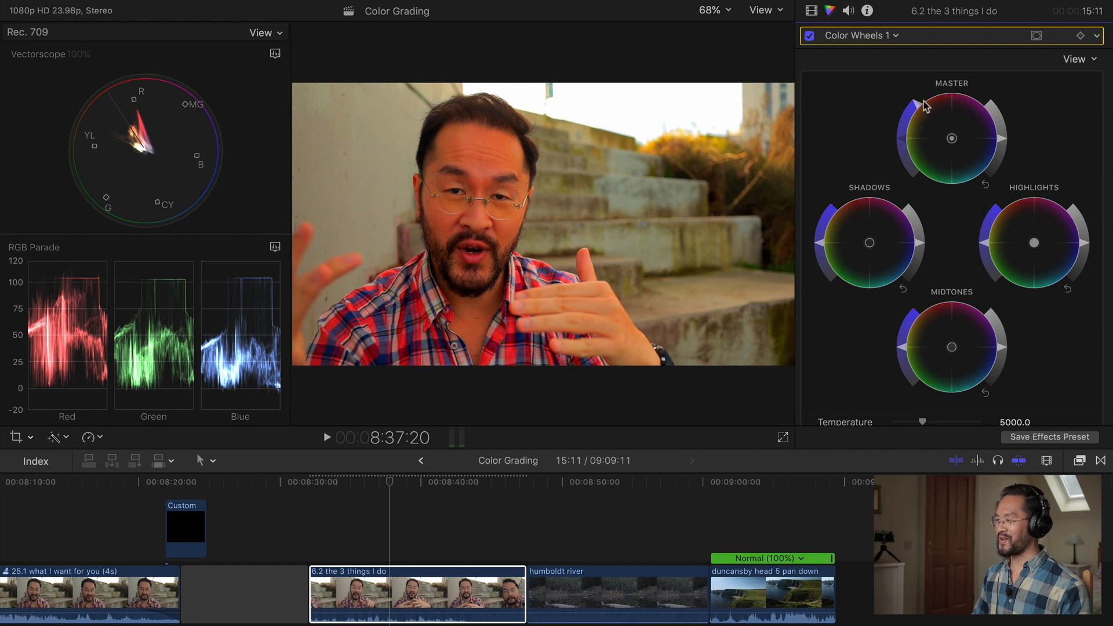
drag(924, 103, 916, 130)
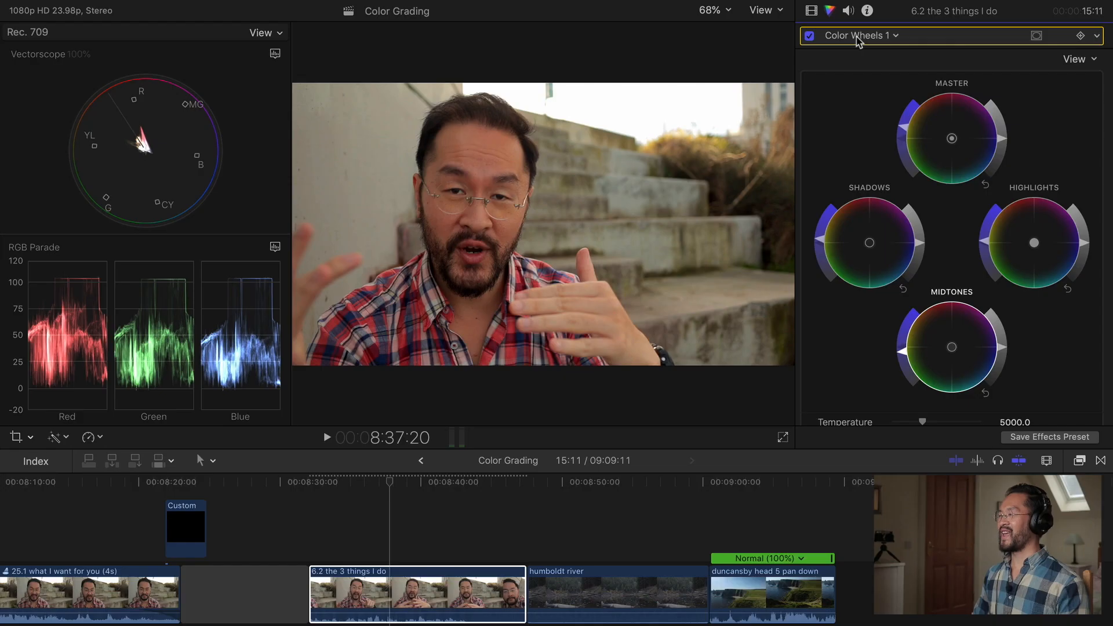
Add a second Color Wheels correction and set its Temperature to 5600.
click(857, 37)
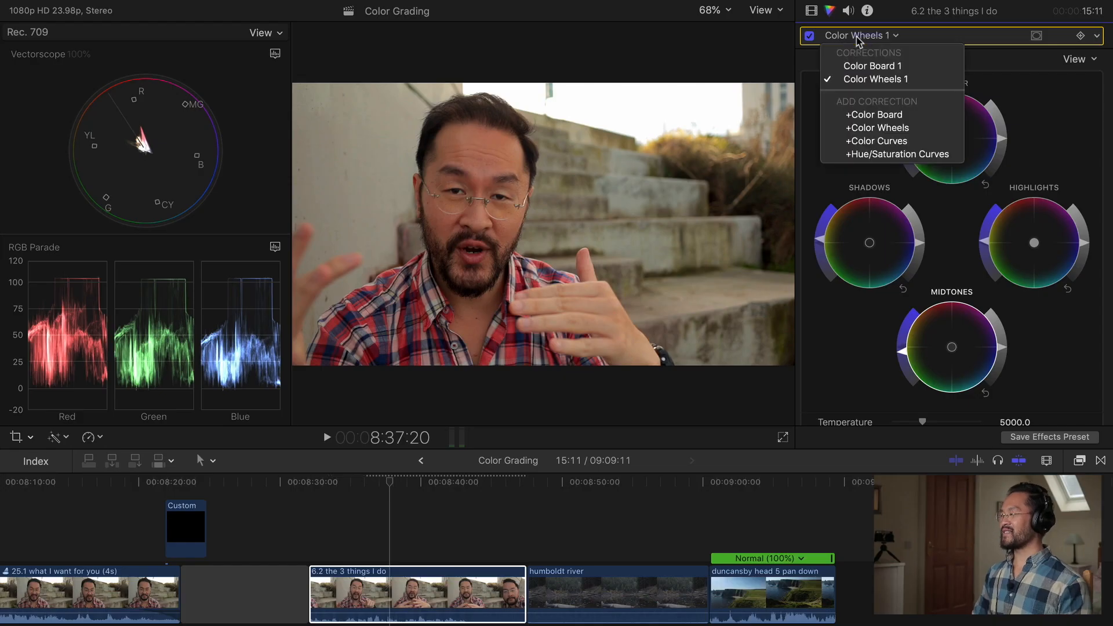
click(914, 132)
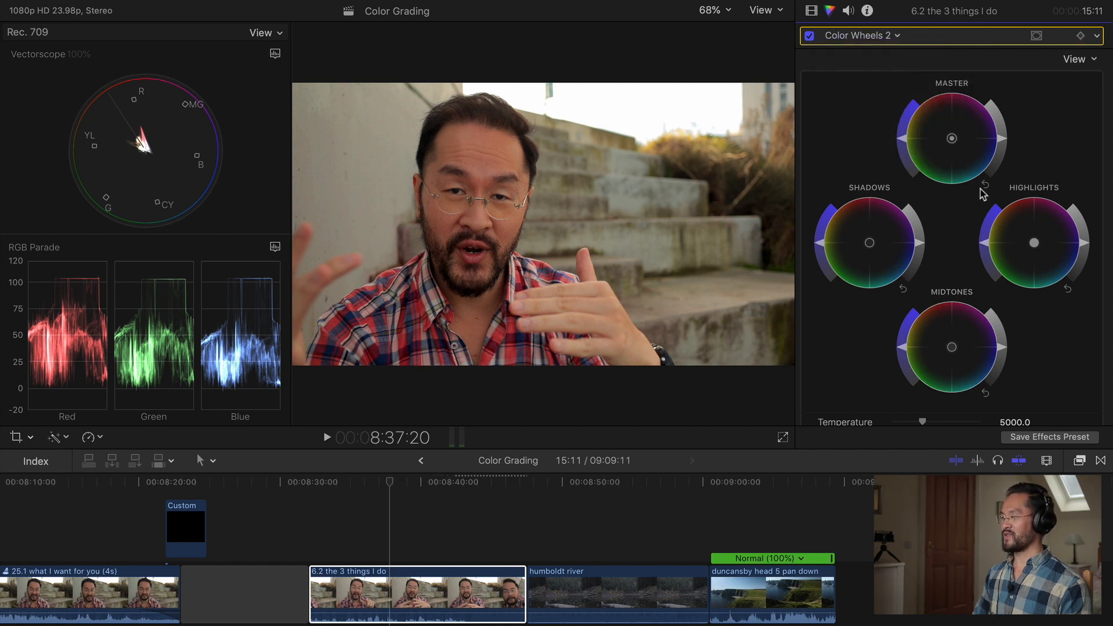
scroll(1081, 386, down, 5)
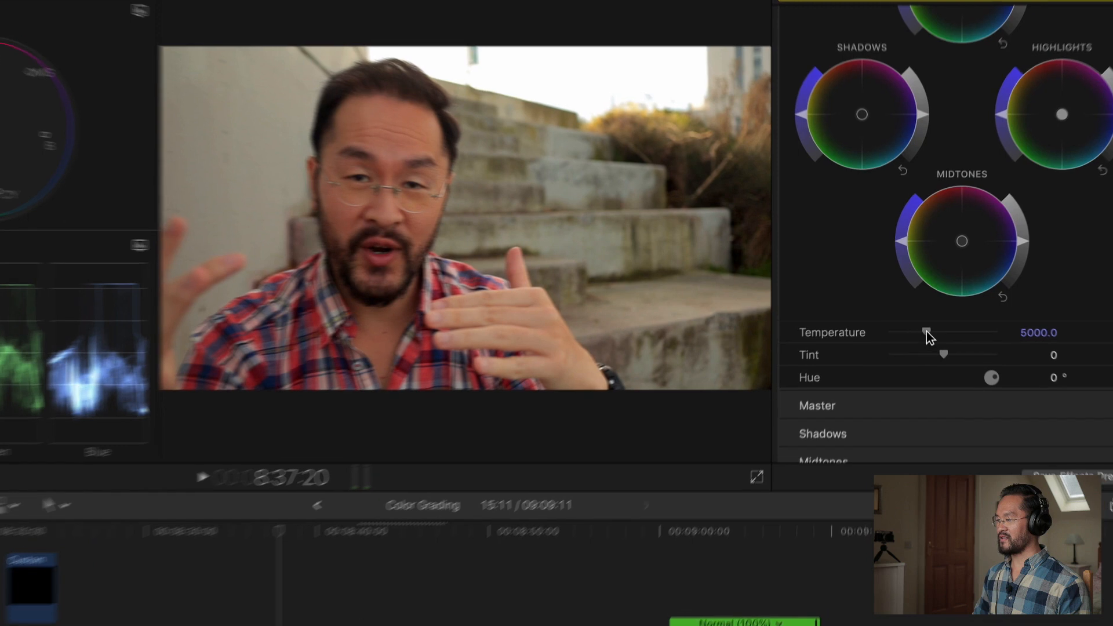
drag(923, 319, 945, 364)
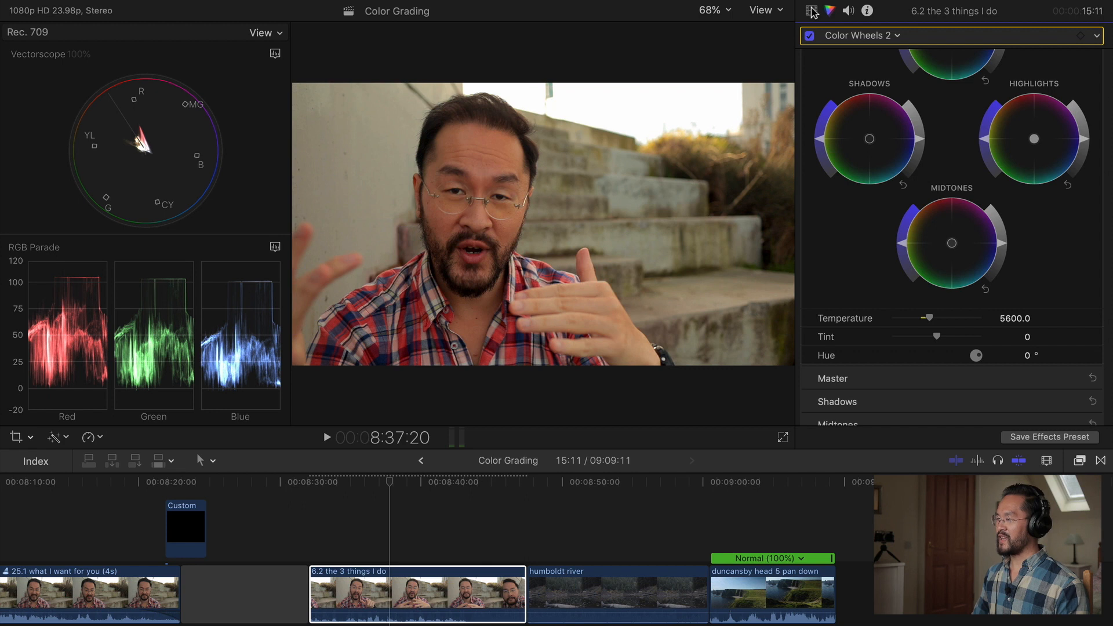
Toggle Color Wheels 1 in the video inspector's effects list to compare, then open it for editing.
click(812, 11)
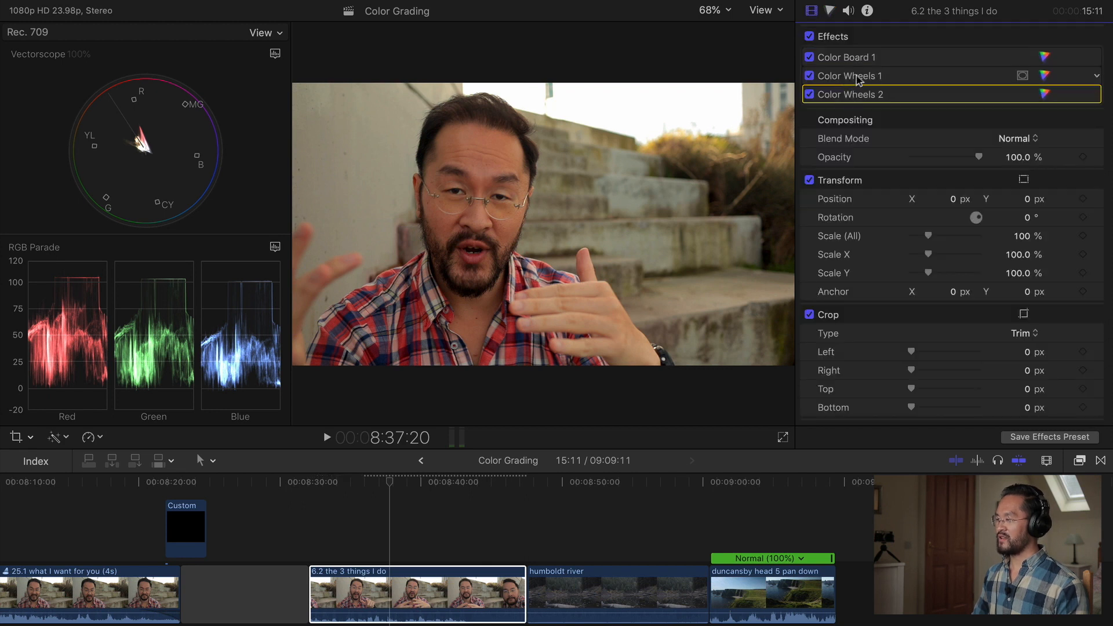
click(835, 77)
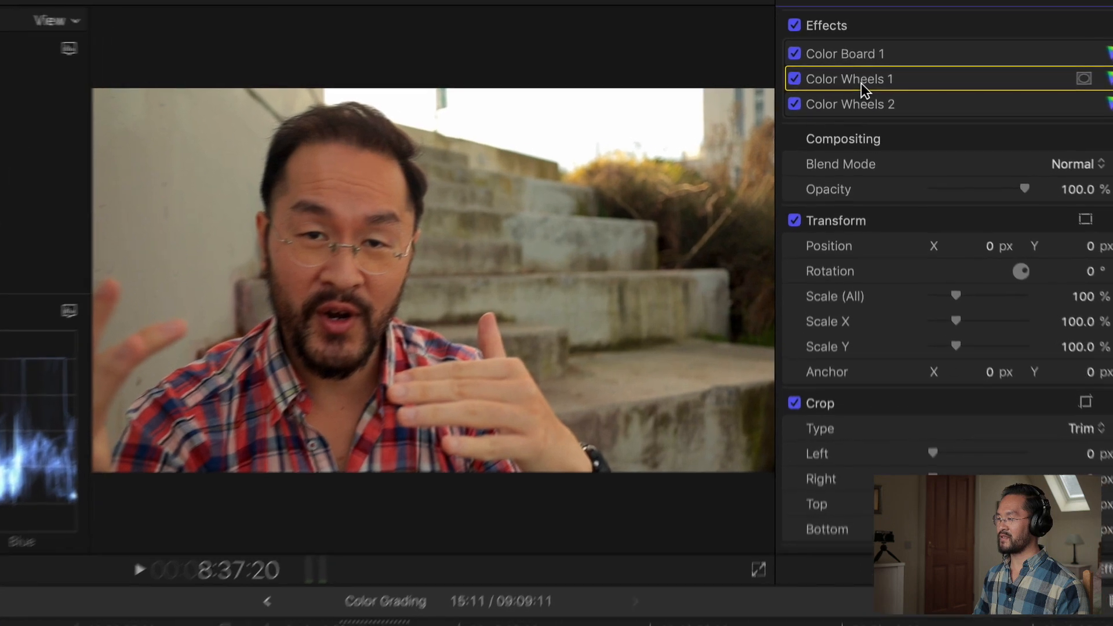
click(809, 77)
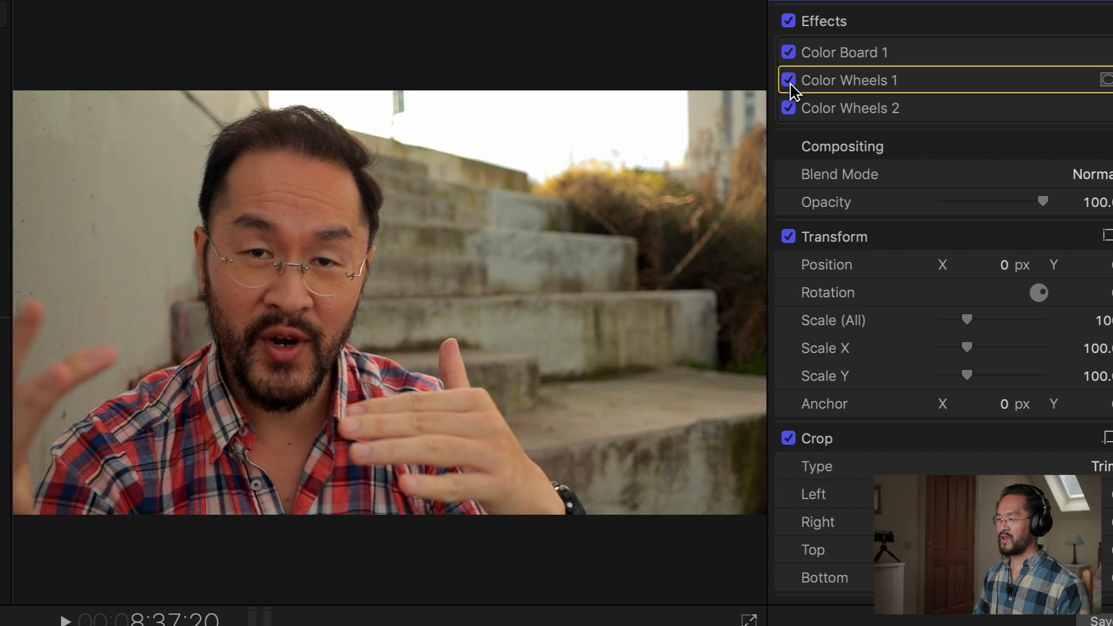
double_click(856, 85)
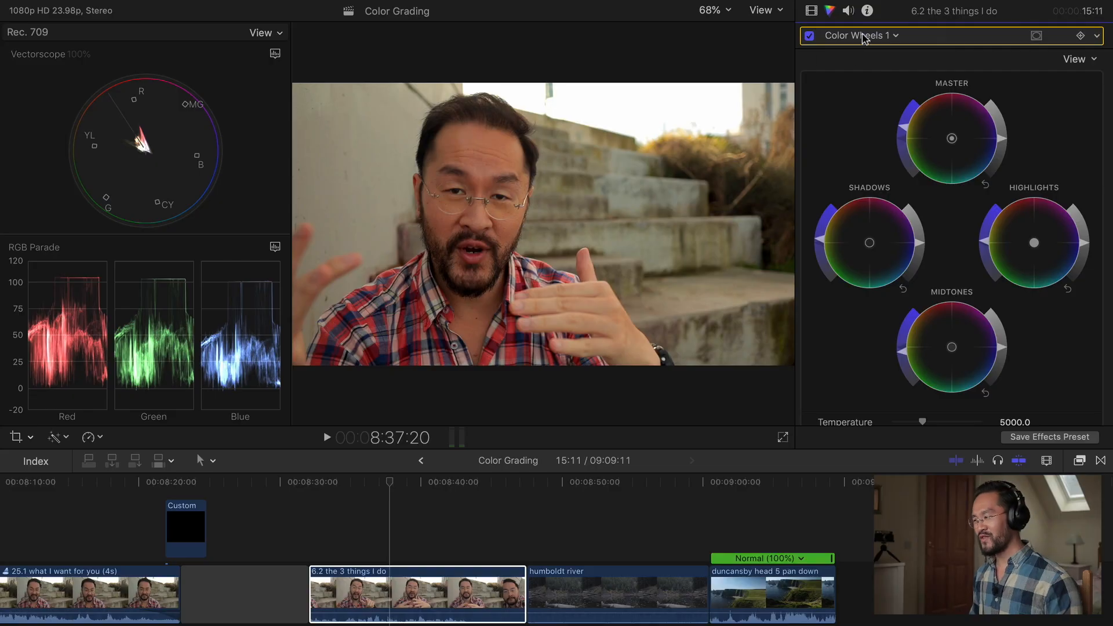
Add a Color Curves correction to the clip.
click(864, 37)
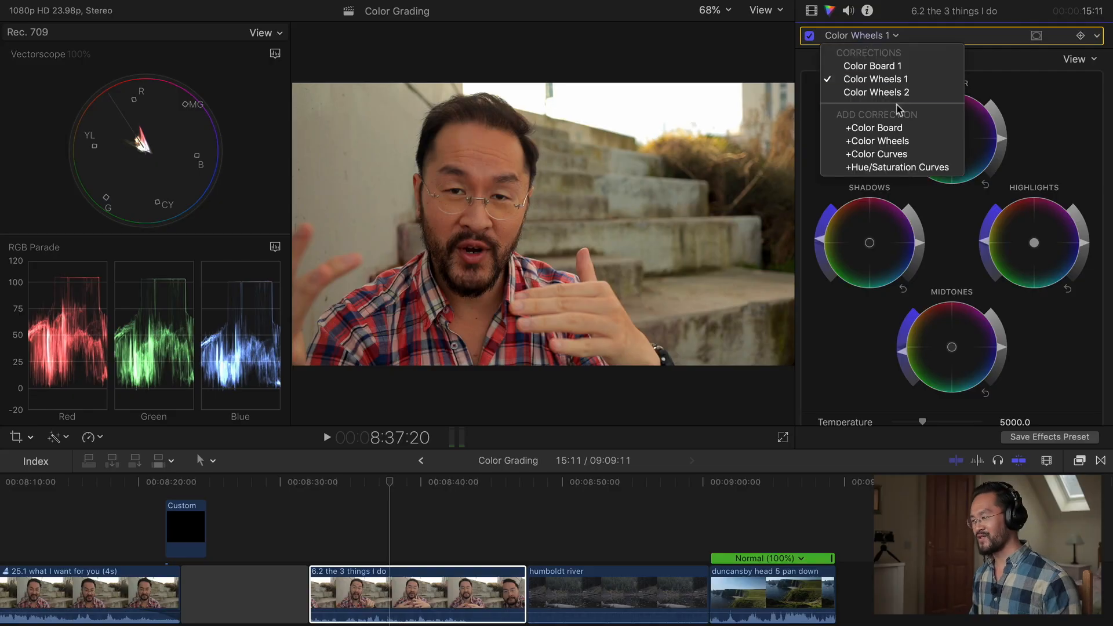
click(841, 34)
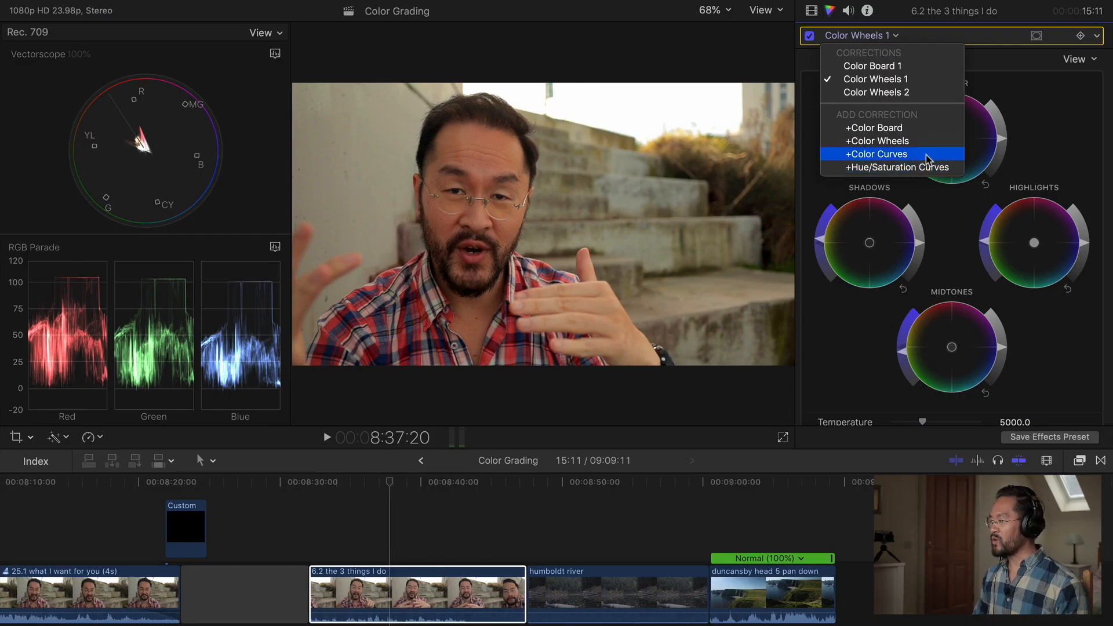
click(928, 160)
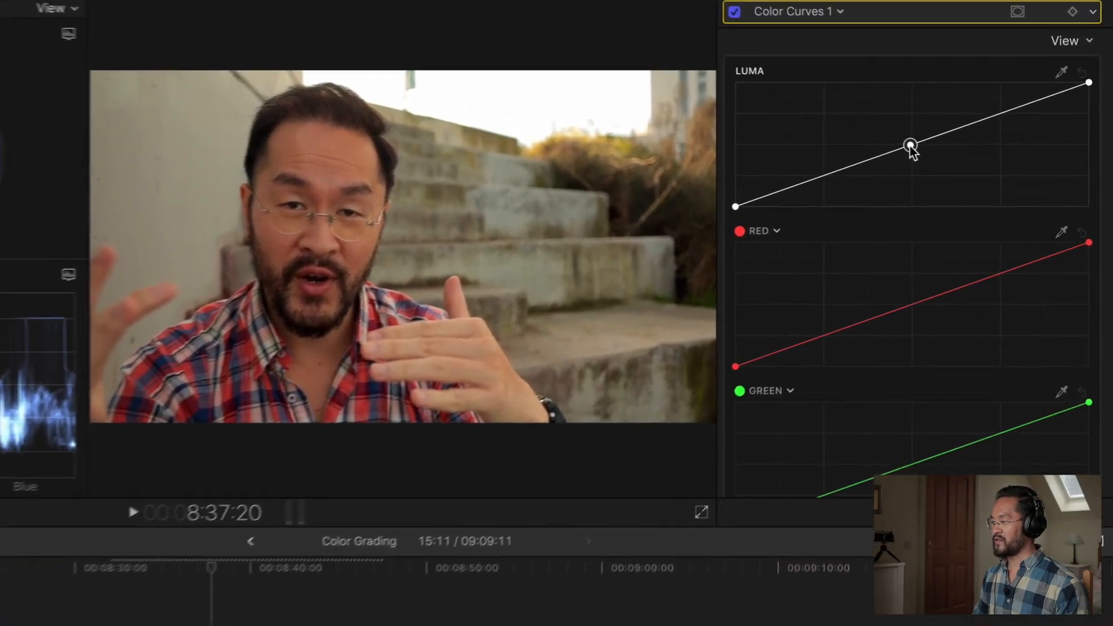
Add control points to the Luma curve, lifting the midtones and upper tones for more contrast.
mouse_move(910, 145)
mouse_down()
mouse_move(894, 131)
mouse_move(898, 144)
mouse_up()
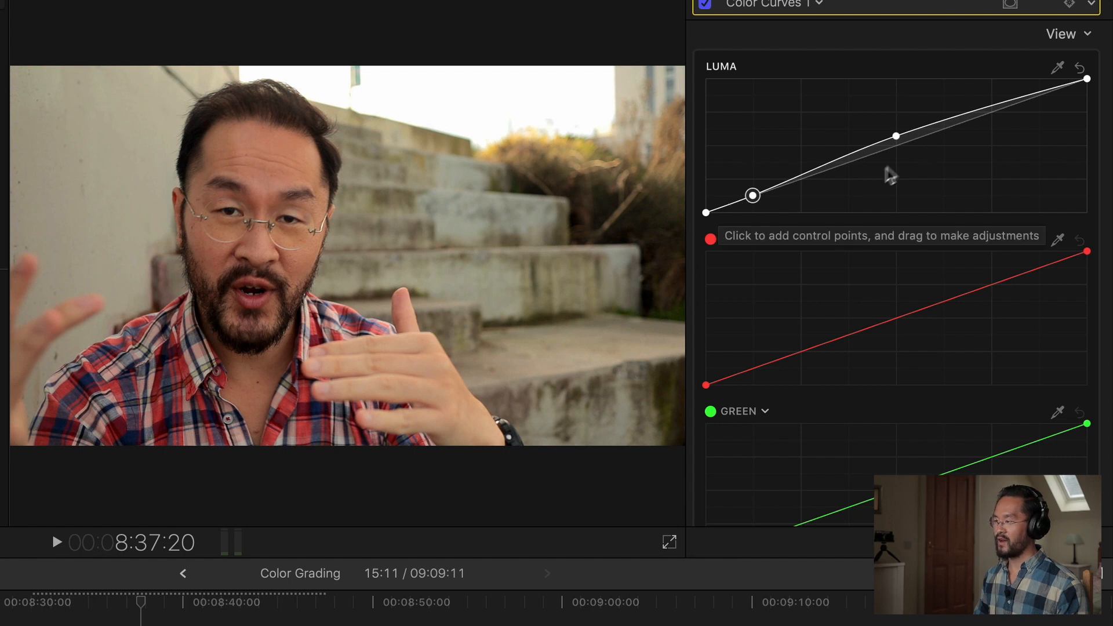
click(979, 107)
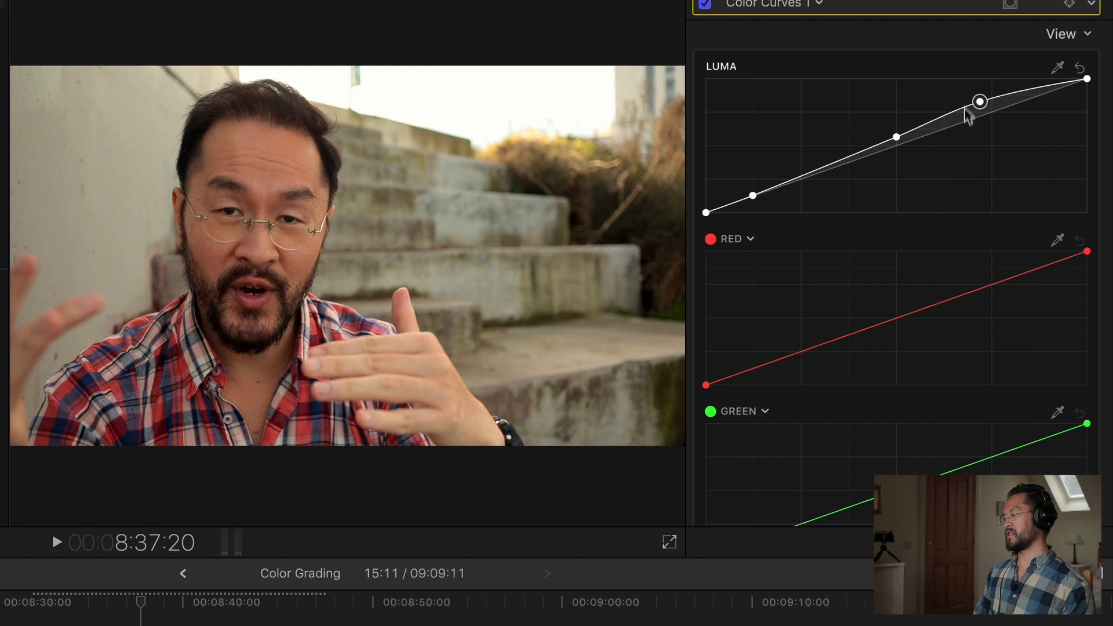
mouse_move(893, 141)
mouse_down()
mouse_move(892, 121)
mouse_move(894, 134)
mouse_up()
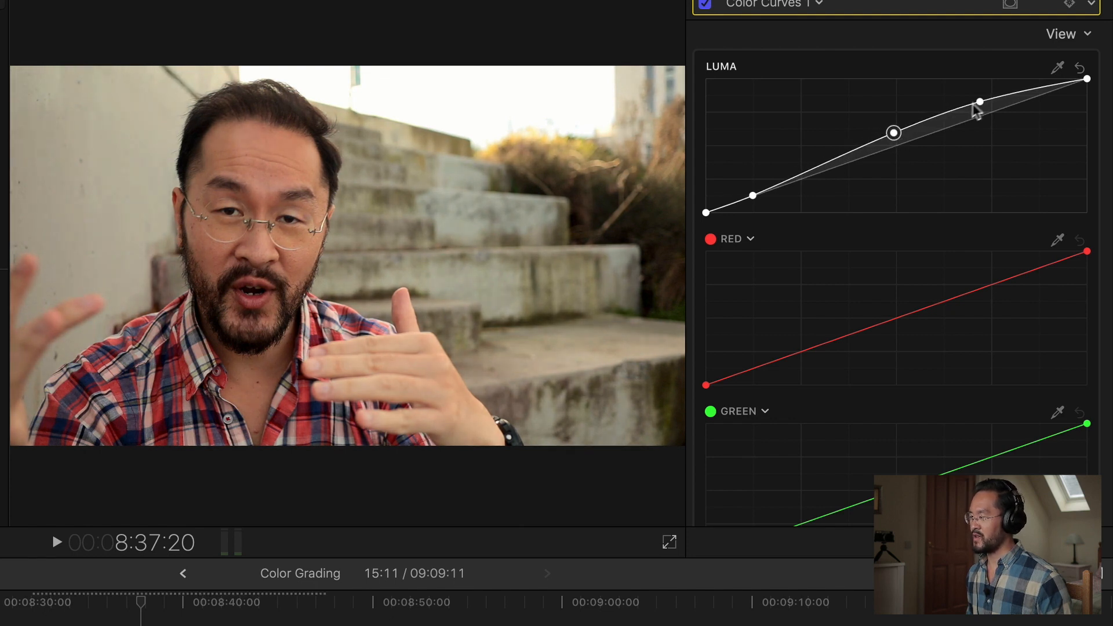
drag(980, 102, 980, 105)
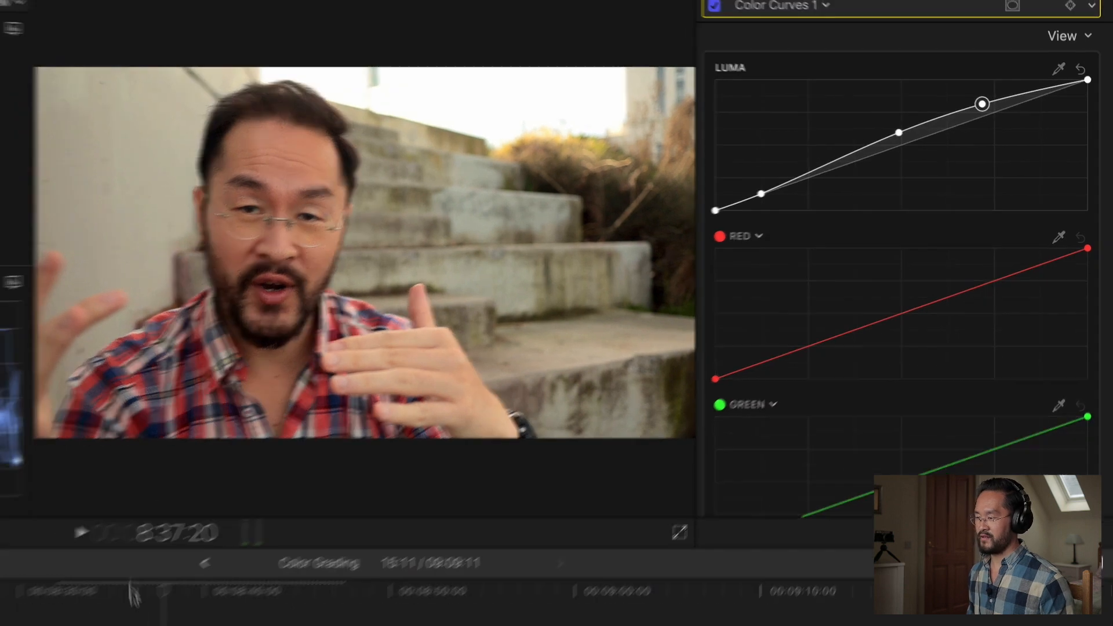
drag(125, 604, 138, 604)
drag(388, 486, 383, 486)
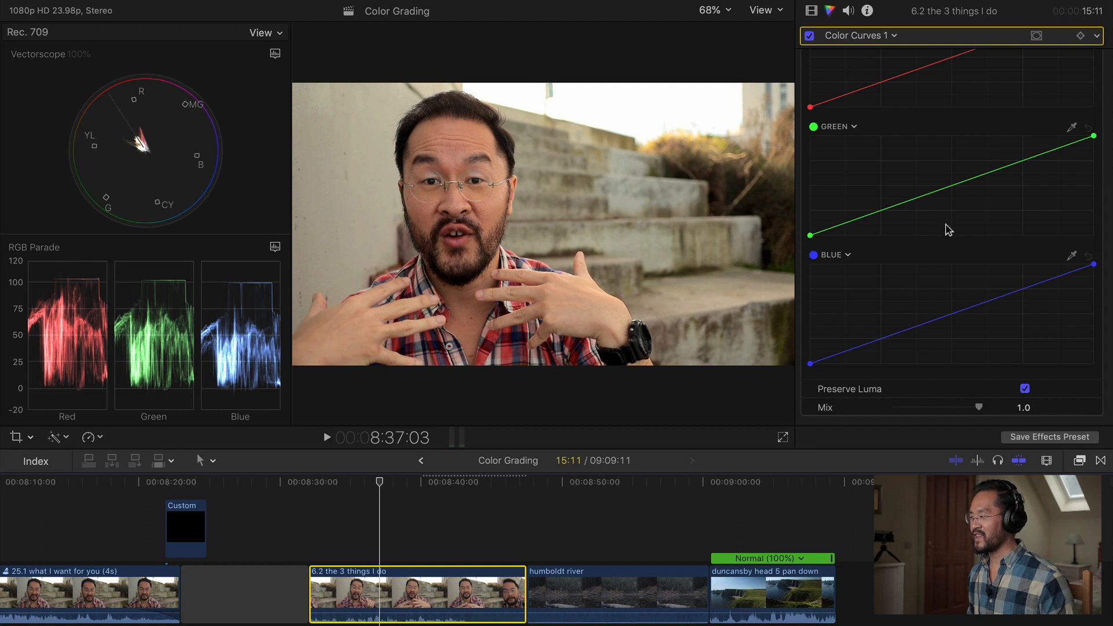
scroll(949, 230, up, 5)
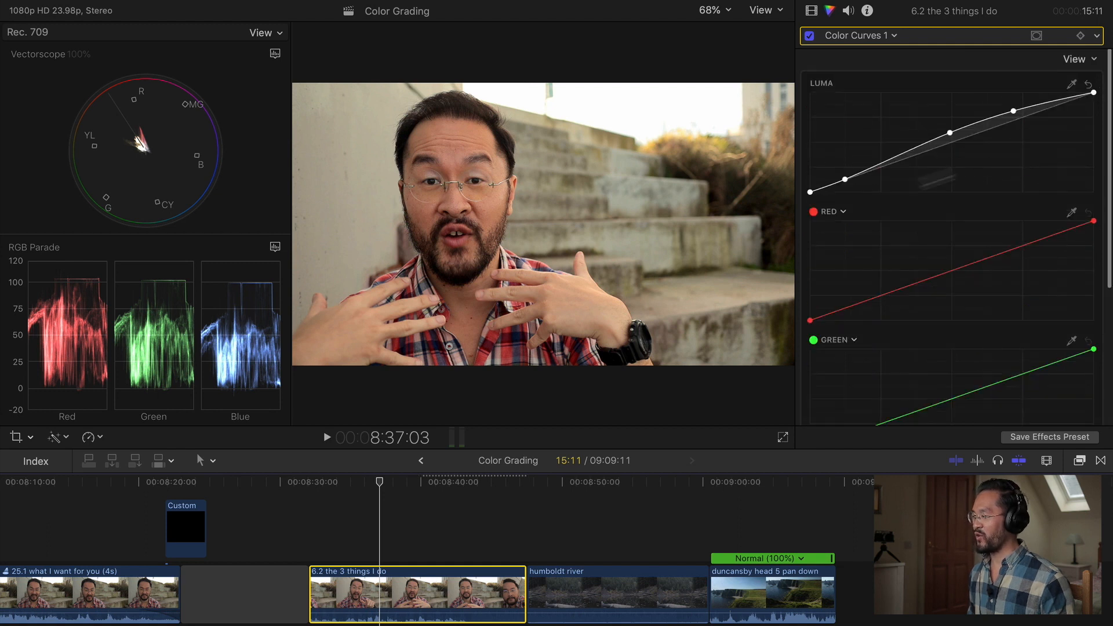
scroll(1005, 199, down, 5)
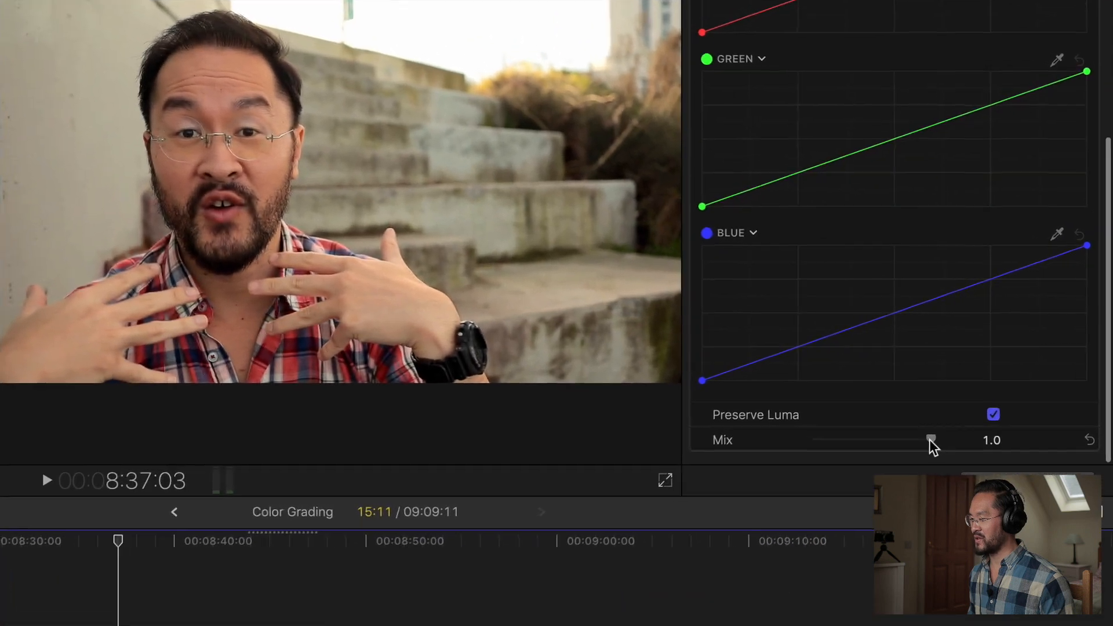
drag(978, 407, 974, 407)
drag(927, 445, 886, 441)
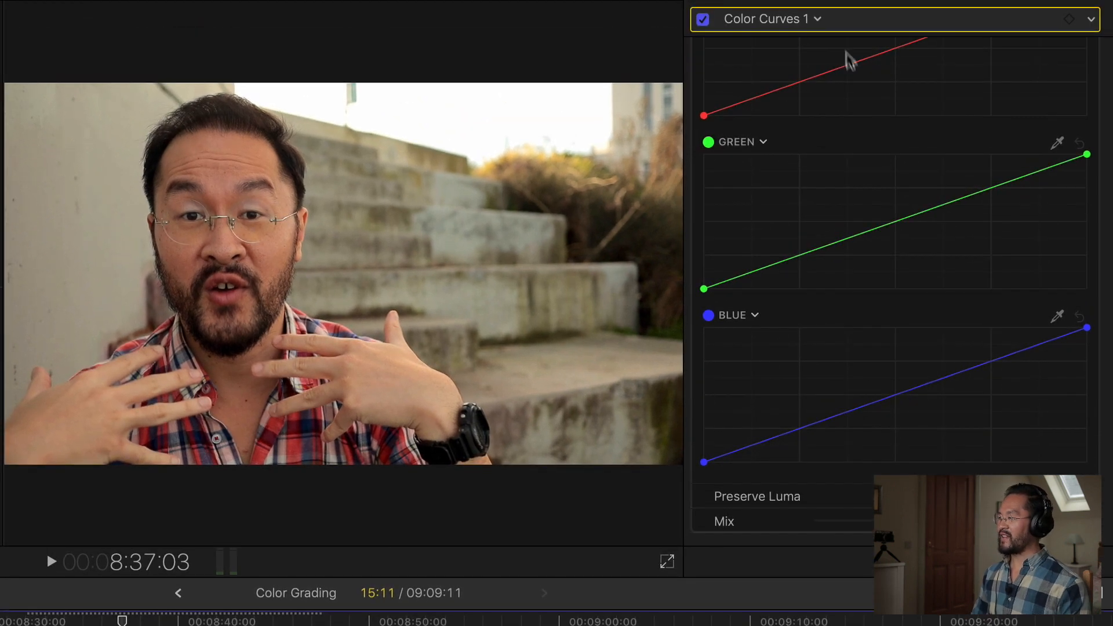
Toggle all of the clip's effects off and on to compare the graded and ungraded image.
click(704, 1)
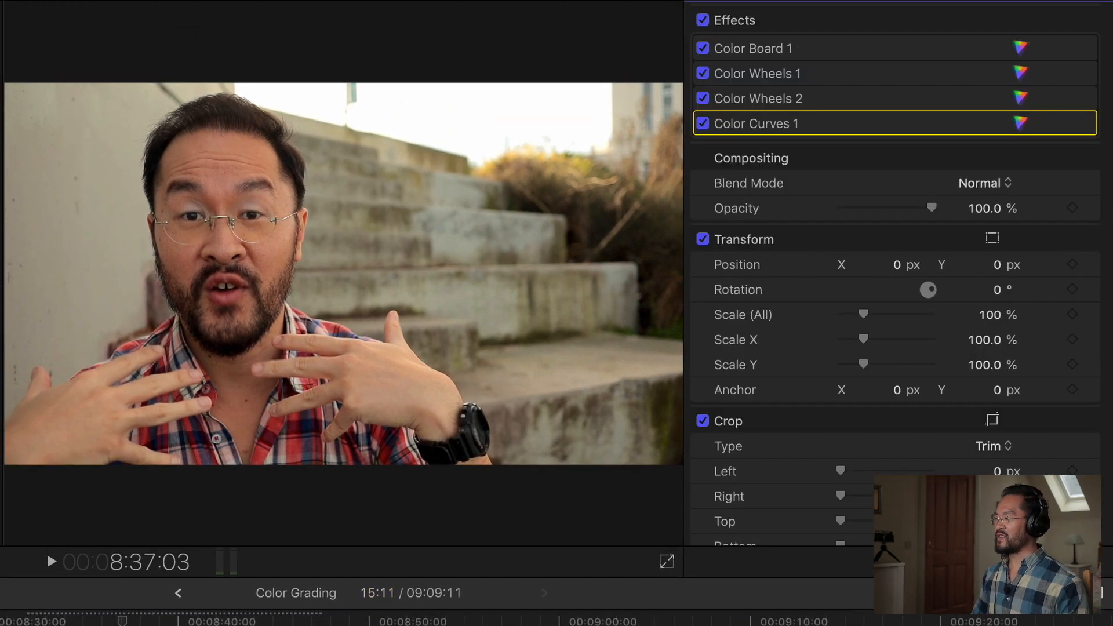
click(703, 21)
click(704, 22)
click(704, 21)
click(703, 22)
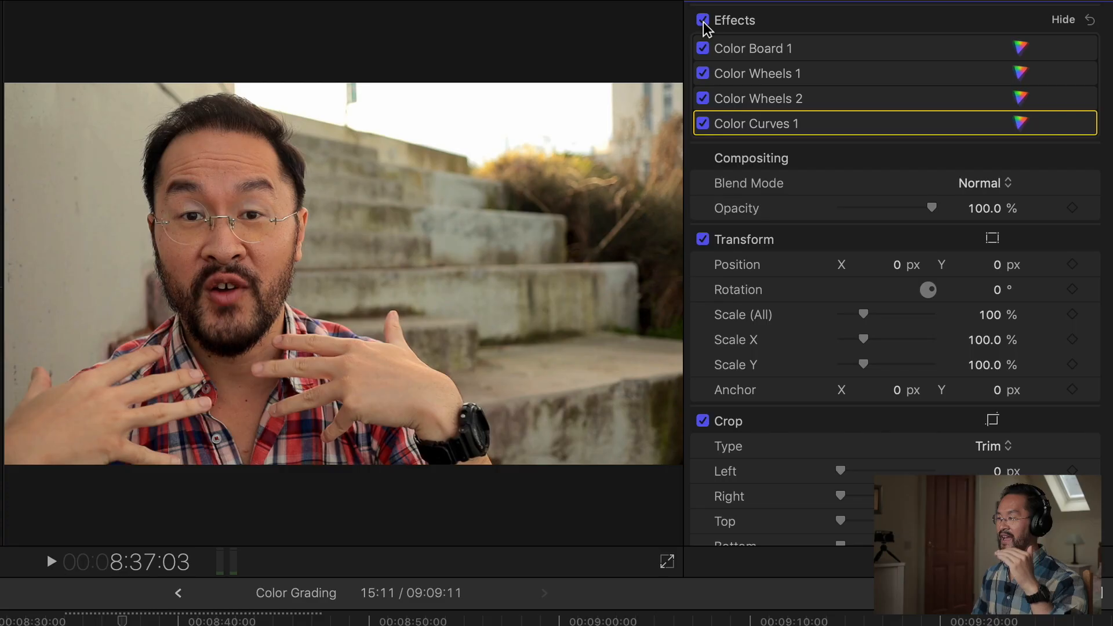
click(703, 22)
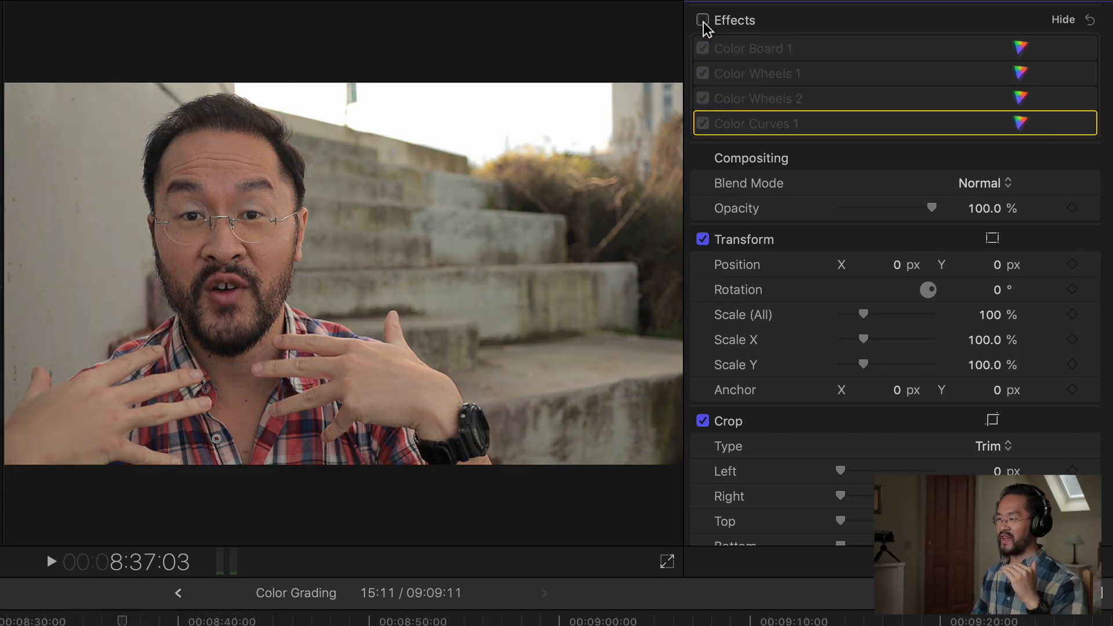
click(703, 22)
Add a second Color Curves correction.
click(736, 1)
click(795, 19)
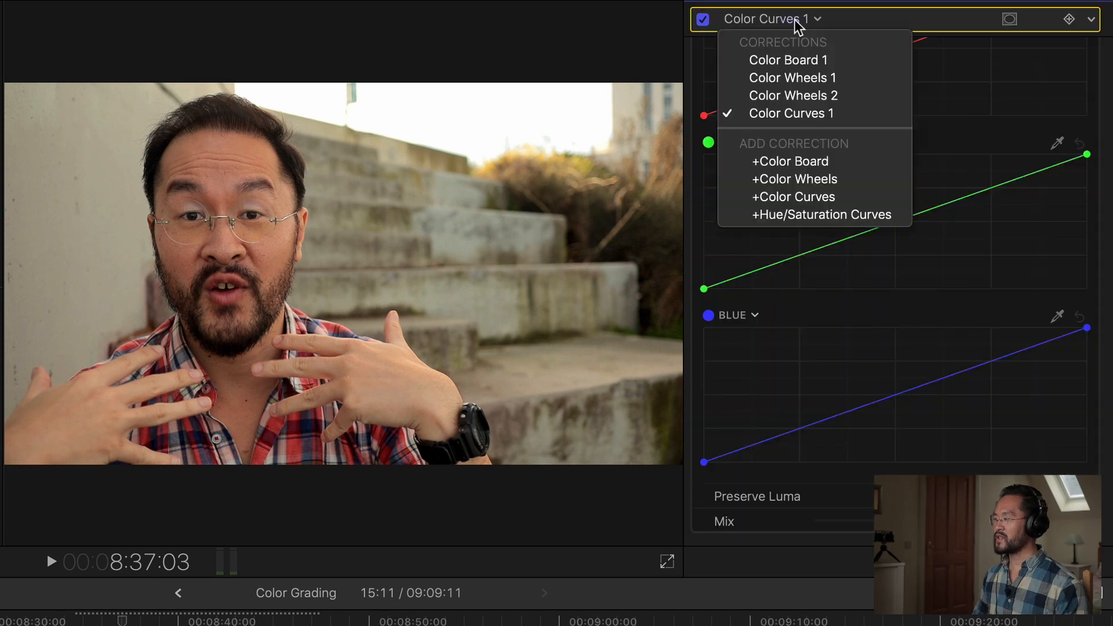
click(837, 199)
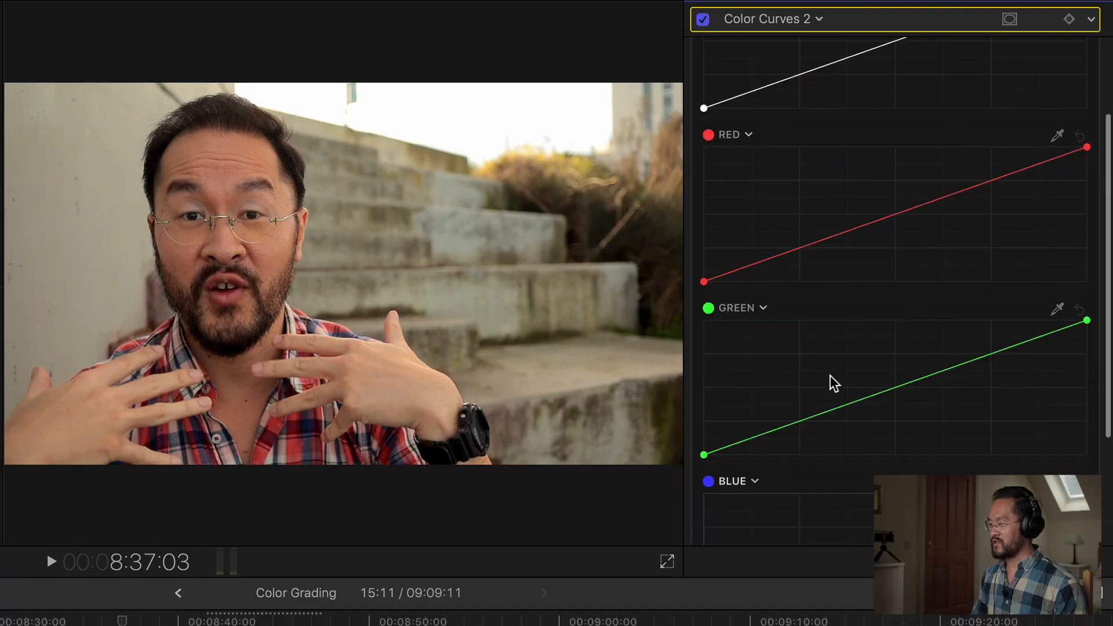
Pull the Blue curve's top point down to warm the highlights and set the correction's Mix to 0.46.
scroll(1111, 332, down, 2)
drag(1087, 329, 1087, 343)
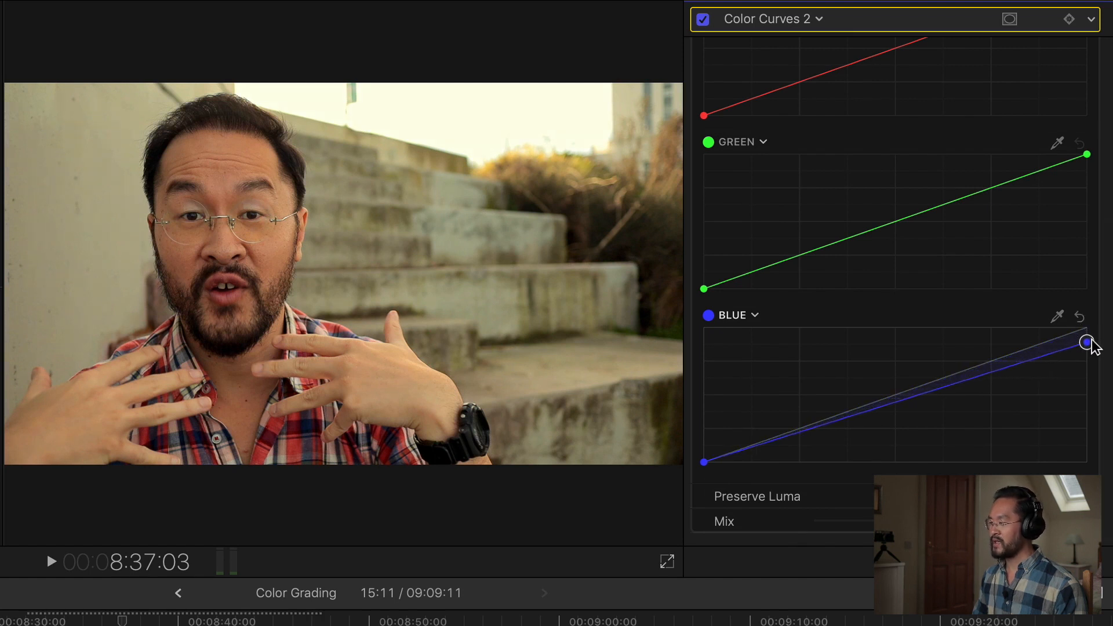
drag(705, 463, 703, 453)
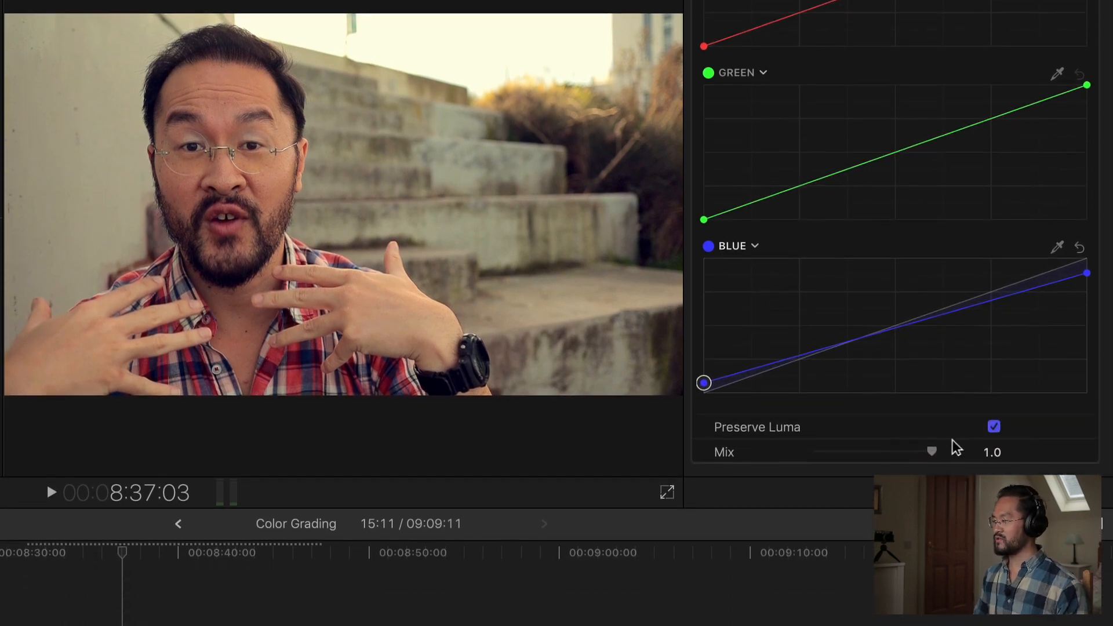
drag(931, 453, 876, 462)
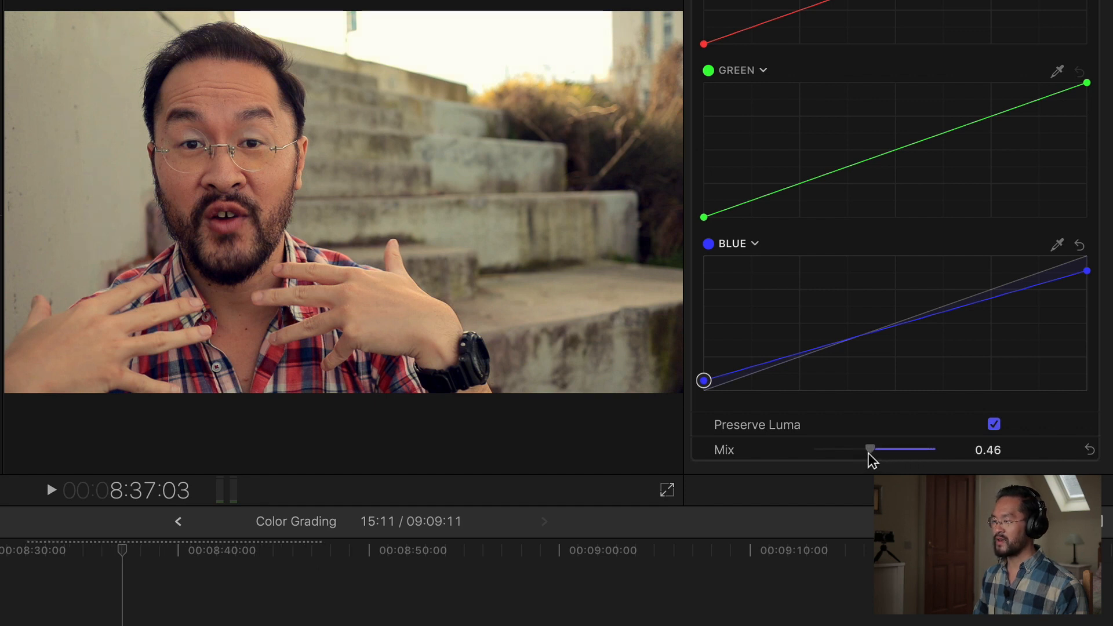
Lower the second Color Curves correction's Mix to 0.4.
drag(867, 460, 865, 461)
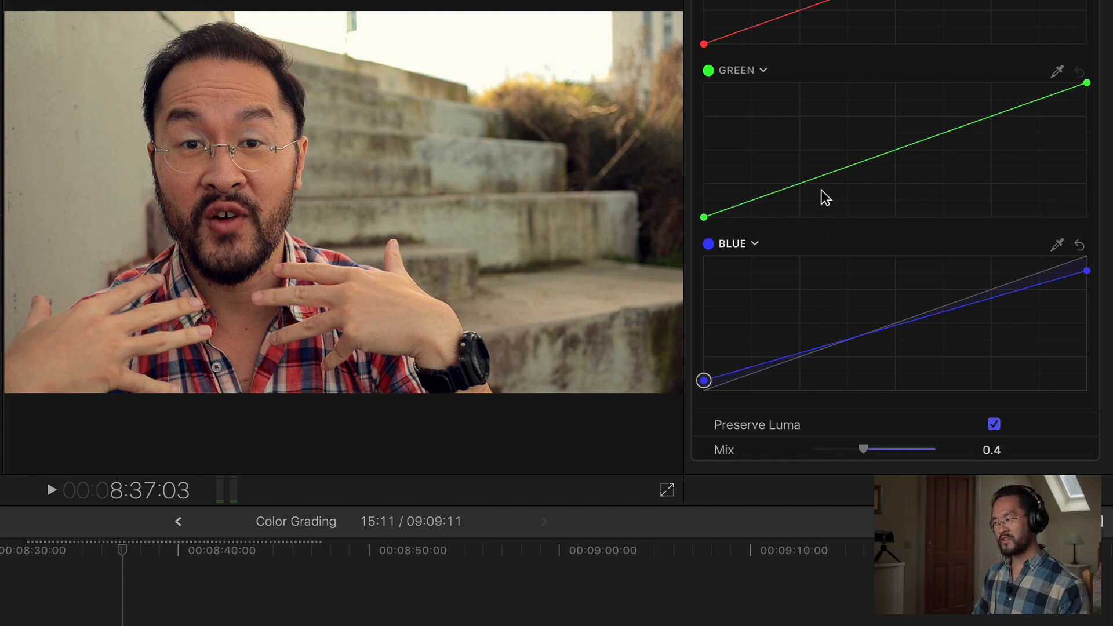
scroll(824, 197, up, 10)
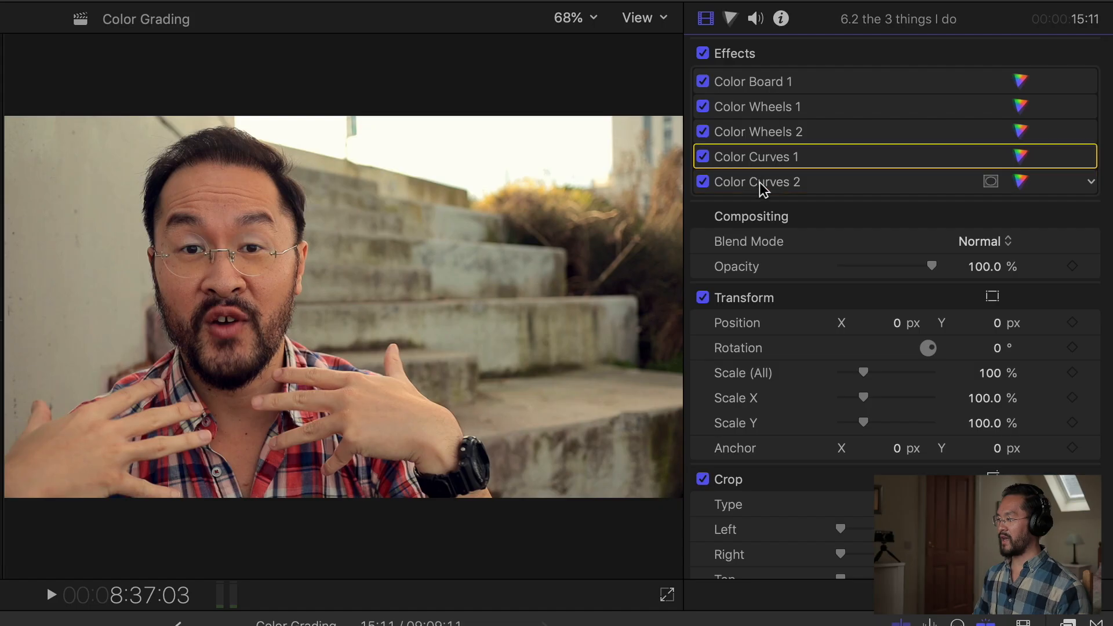
Toggle the Color Curves corrections off and on repeatedly to compare the image with and without them.
click(761, 183)
click(765, 160)
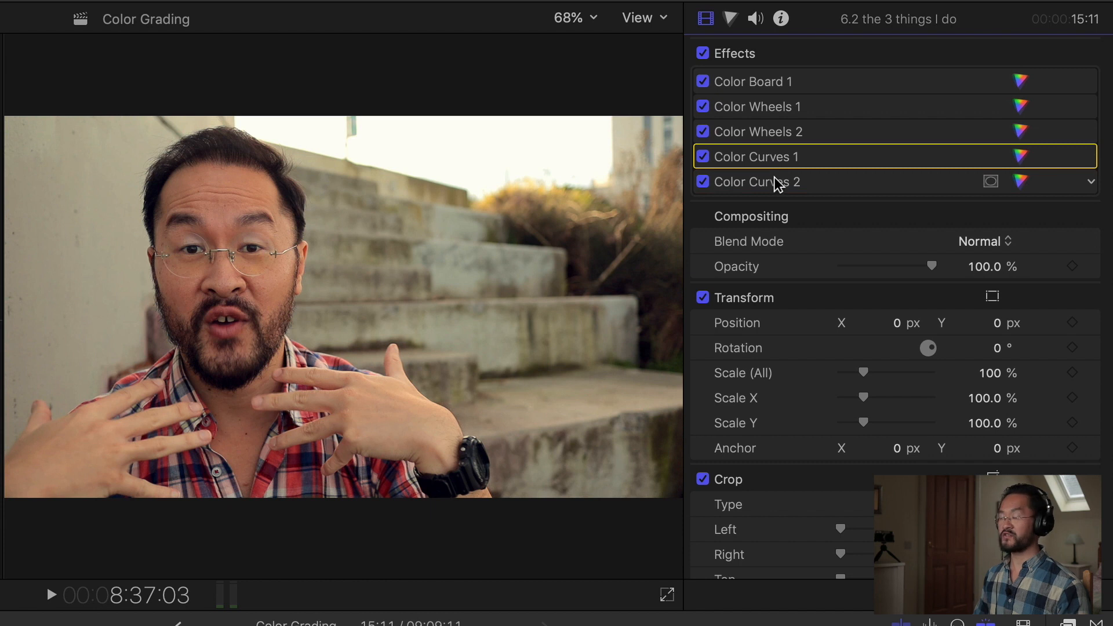
click(705, 161)
click(706, 161)
click(705, 161)
click(706, 161)
click(759, 187)
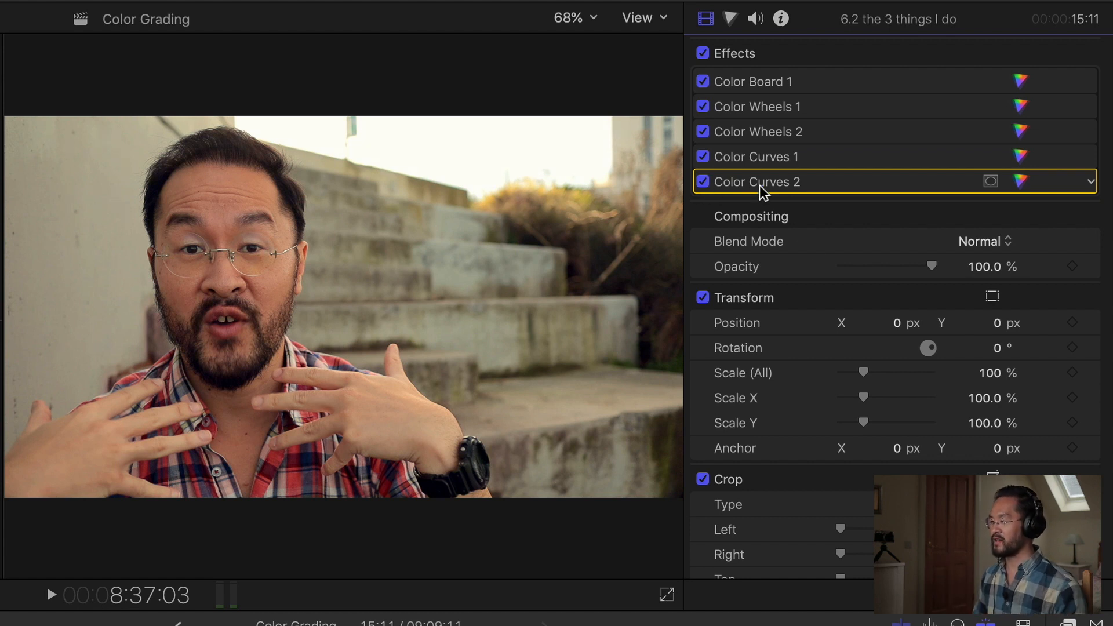
double_click(704, 187)
scroll(894, 404, down, 5)
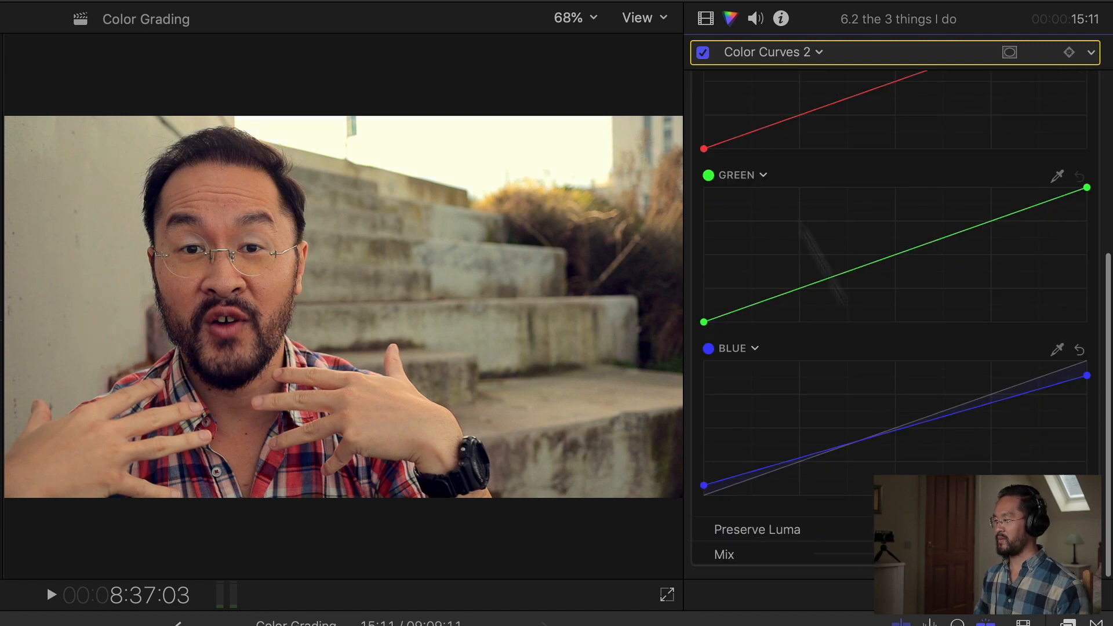
click(706, 18)
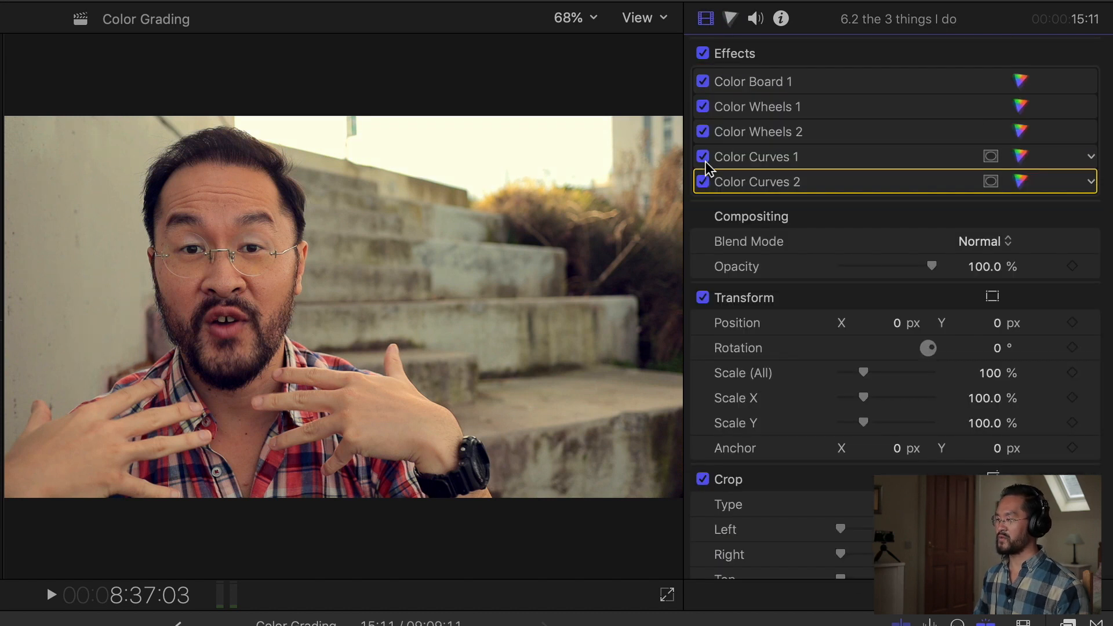
click(704, 159)
click(703, 160)
click(705, 158)
click(705, 159)
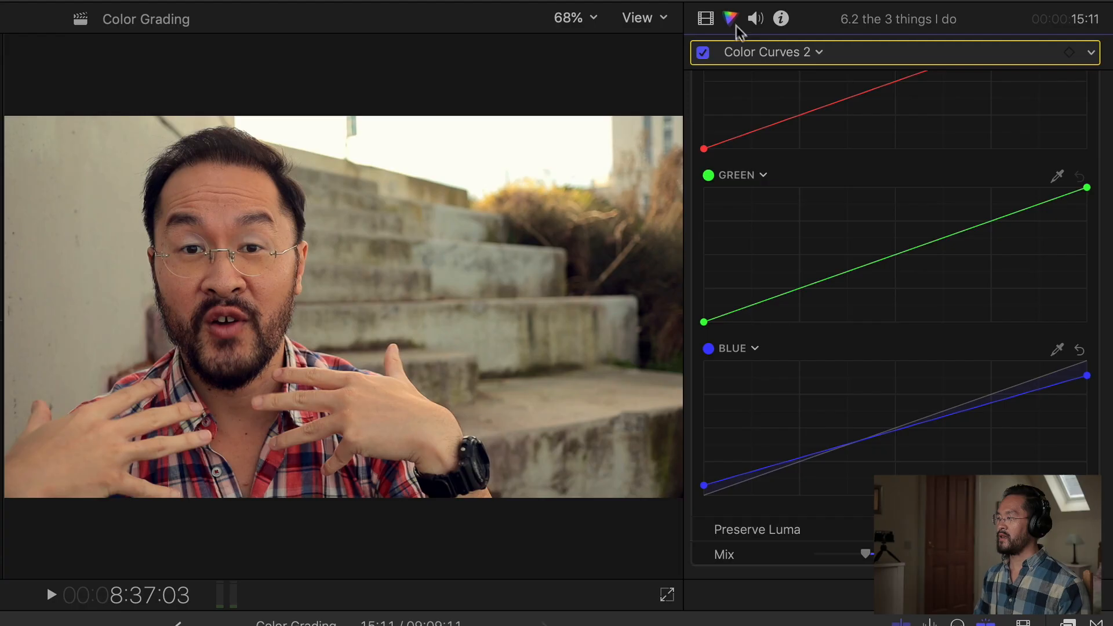
Add a Hue/Saturation Curves correction, sample the skin tone with the Hue vs Sat eyedropper and adjust its saturation point.
click(764, 52)
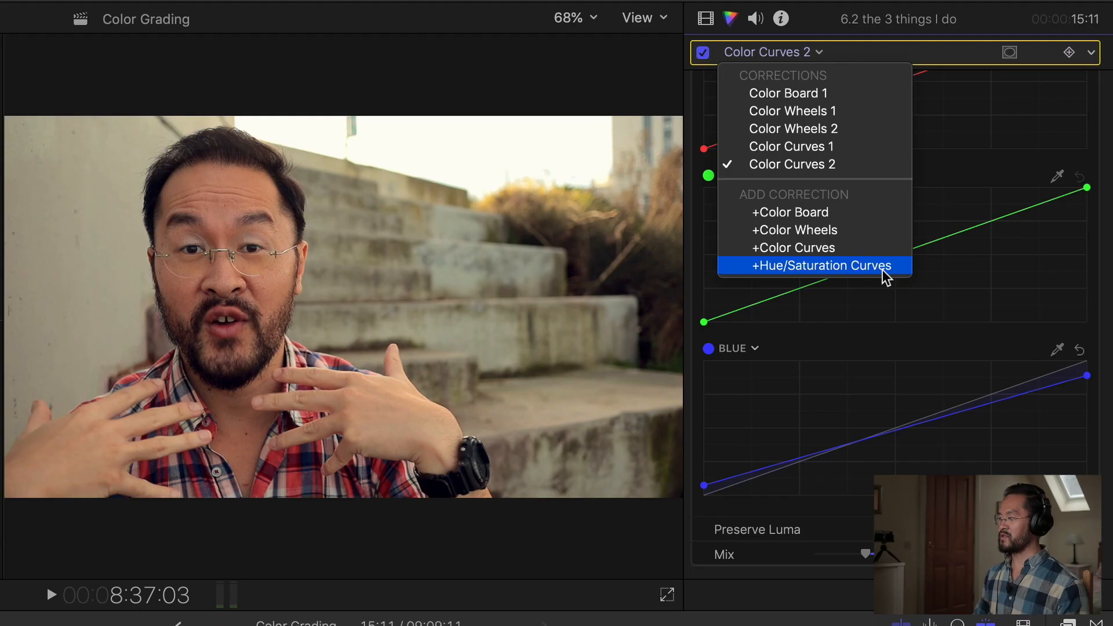
click(886, 271)
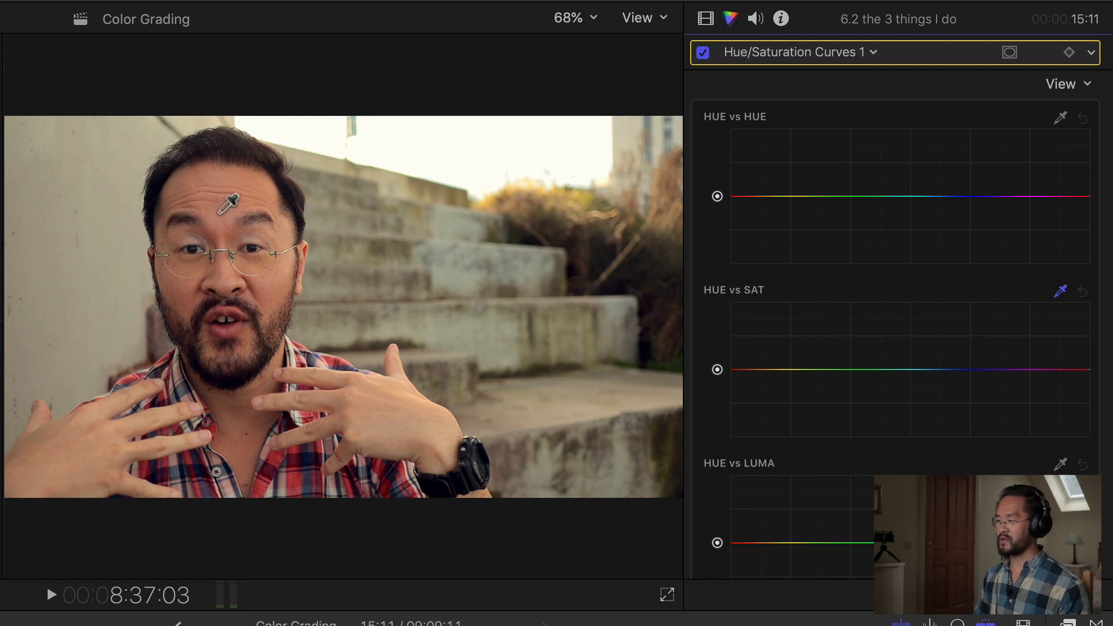
click(229, 205)
mouse_move(747, 369)
mouse_down()
mouse_move(746, 325)
mouse_move(752, 371)
mouse_up()
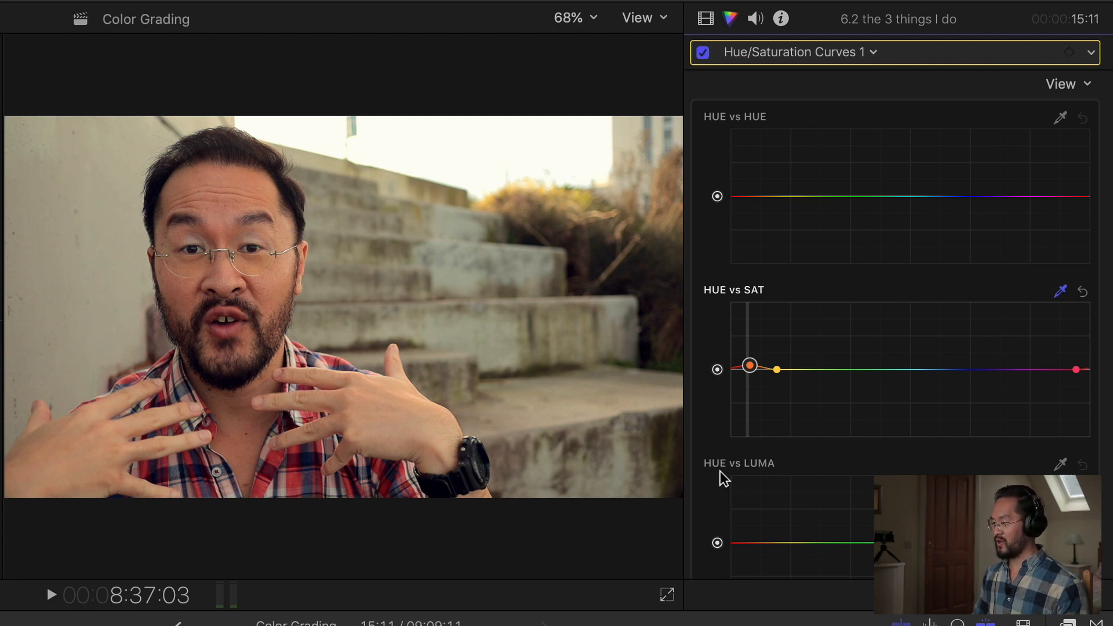
Sample the skin tone with the Hue vs Luma eyedropper and pull its point down slightly to darken skin.
click(1062, 466)
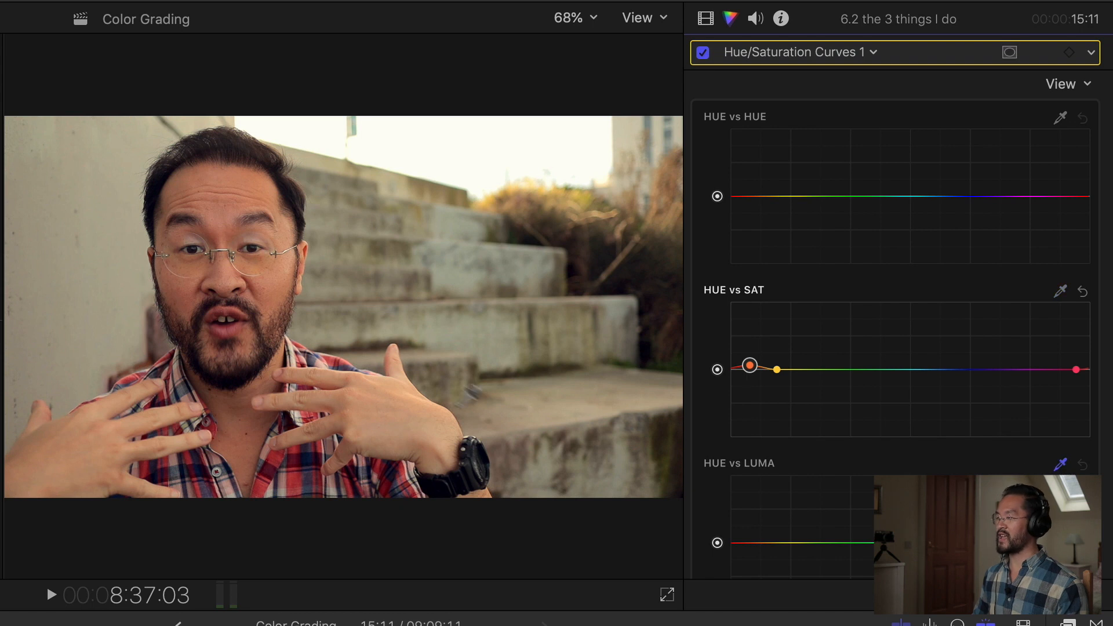
click(223, 219)
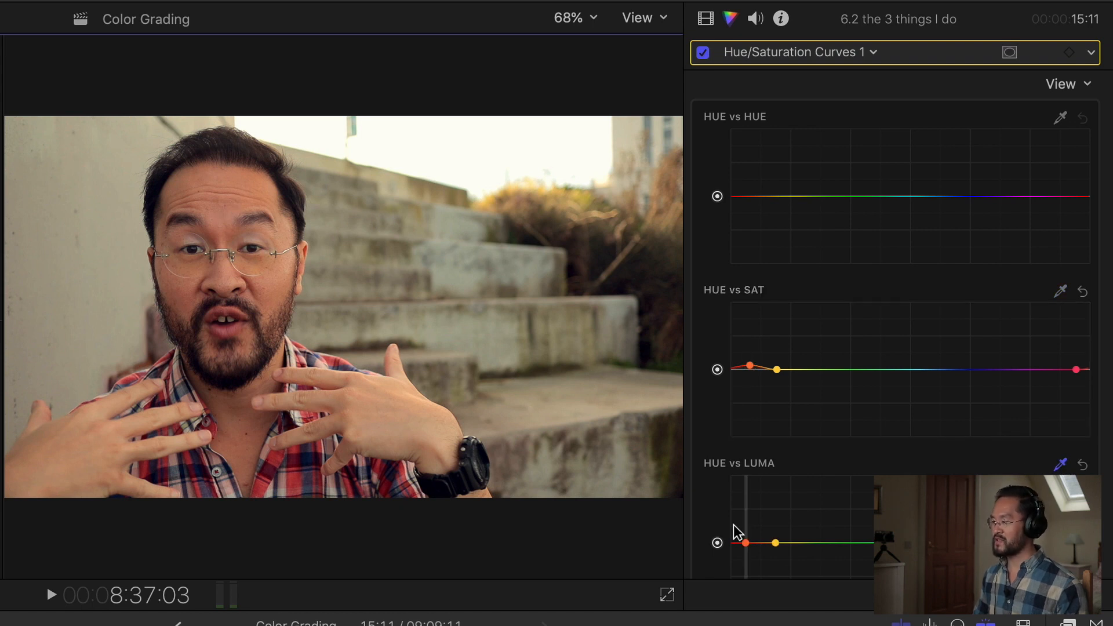
drag(745, 543, 747, 548)
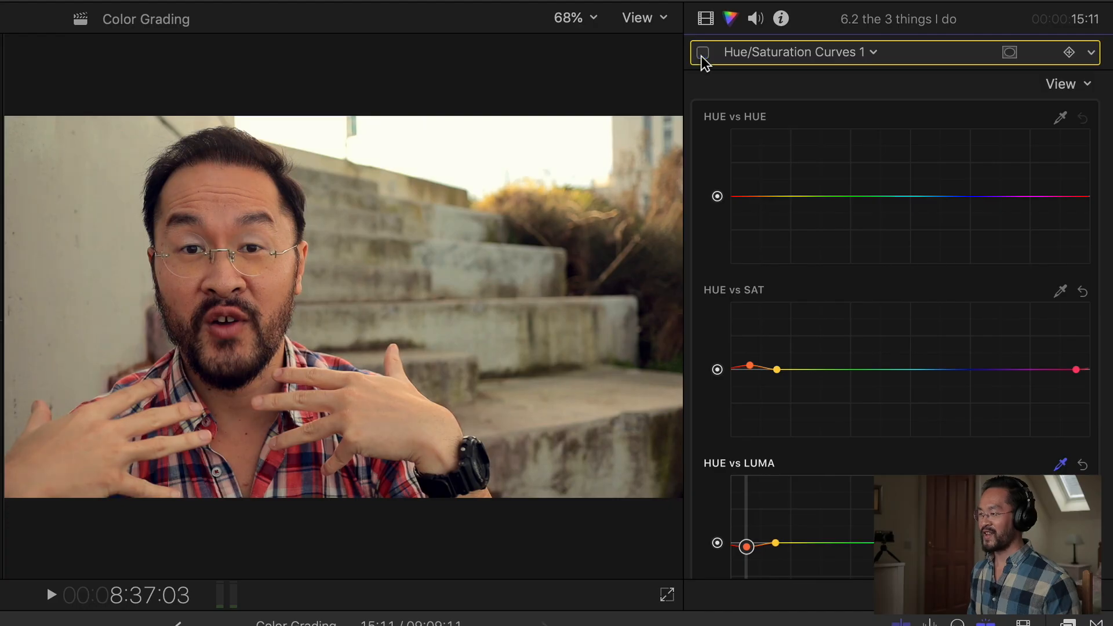
Toggle the Hue/Saturation Curves correction off and on to compare its effect.
click(702, 57)
click(701, 57)
click(702, 56)
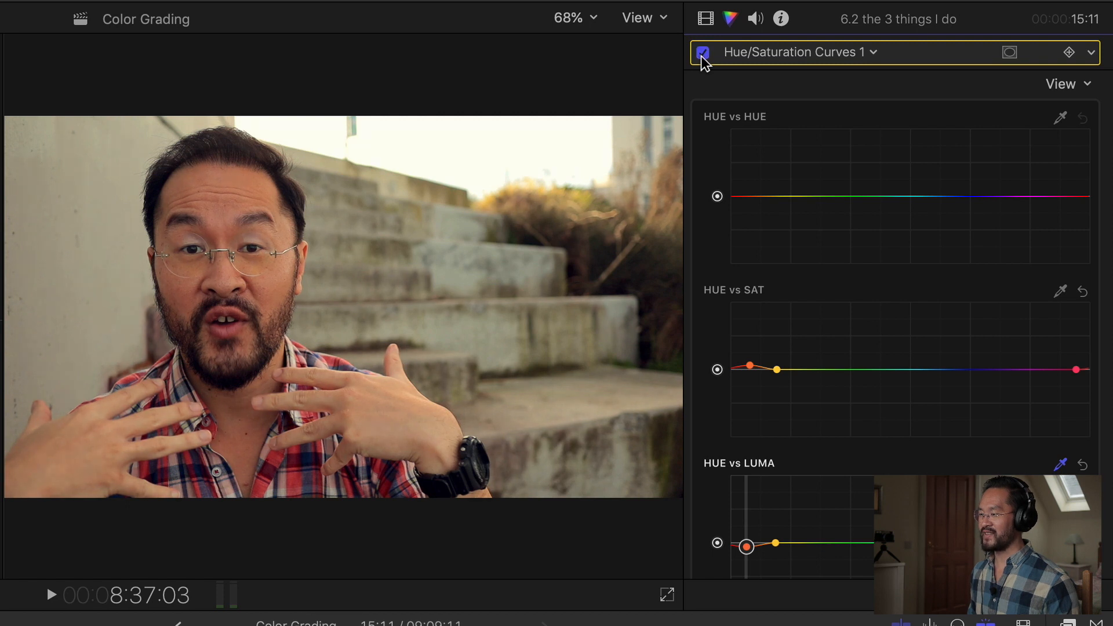
Pull the Orange vs Sat curve down slightly to reduce orange saturation.
scroll(909, 412, down, 10)
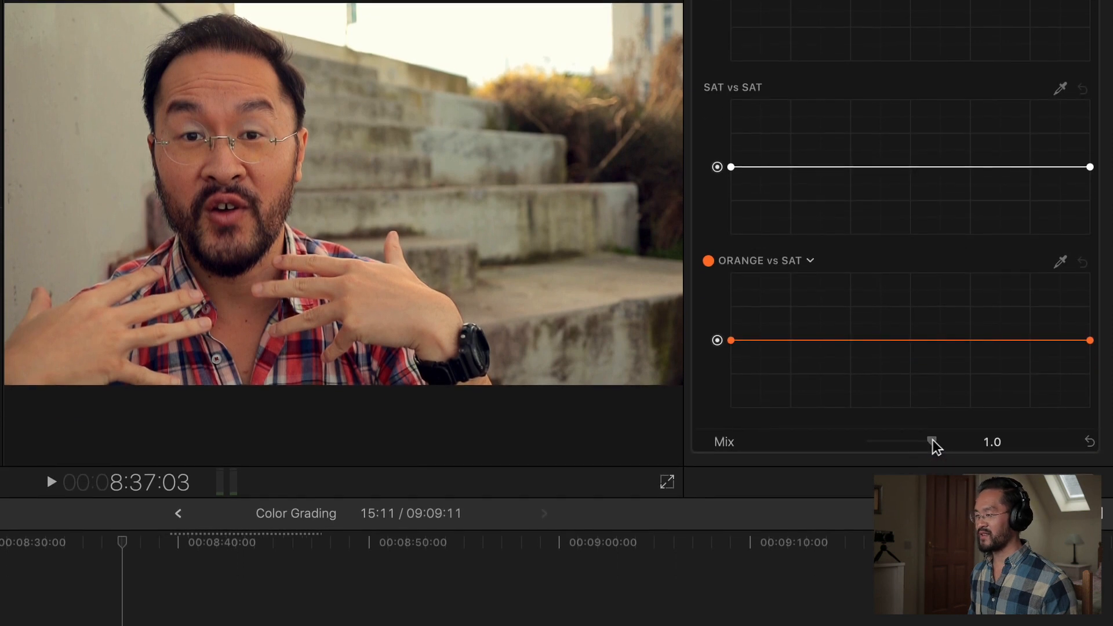
mouse_move(932, 441)
mouse_down()
mouse_move(898, 444)
mouse_move(934, 447)
mouse_move(925, 449)
mouse_up()
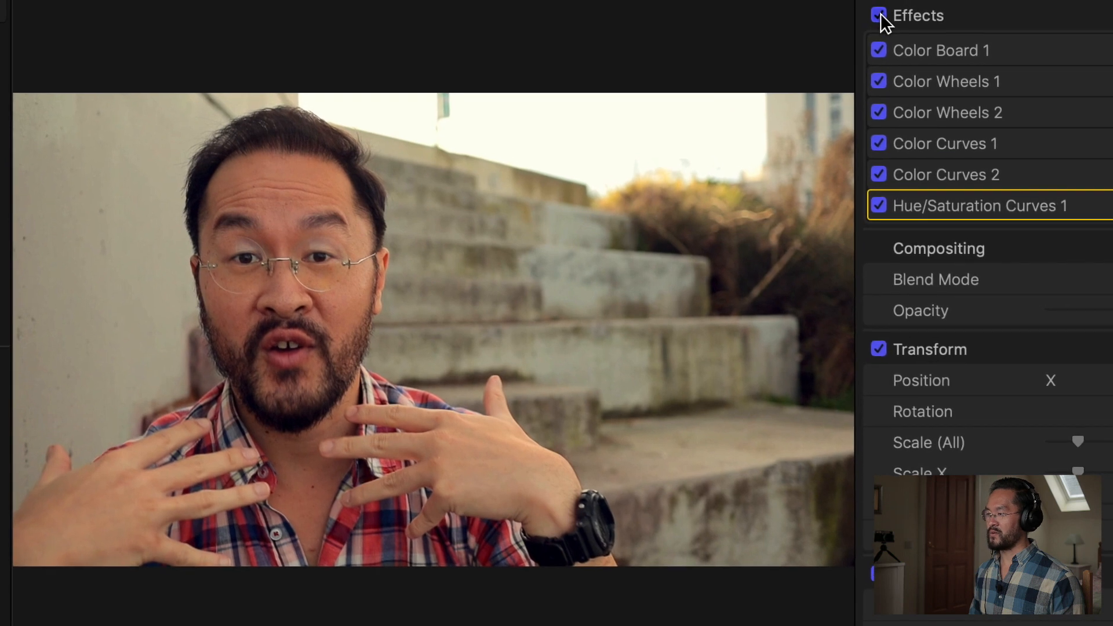
Toggle all of the clip's effects off and on to compare the graded and ungraded image.
click(879, 15)
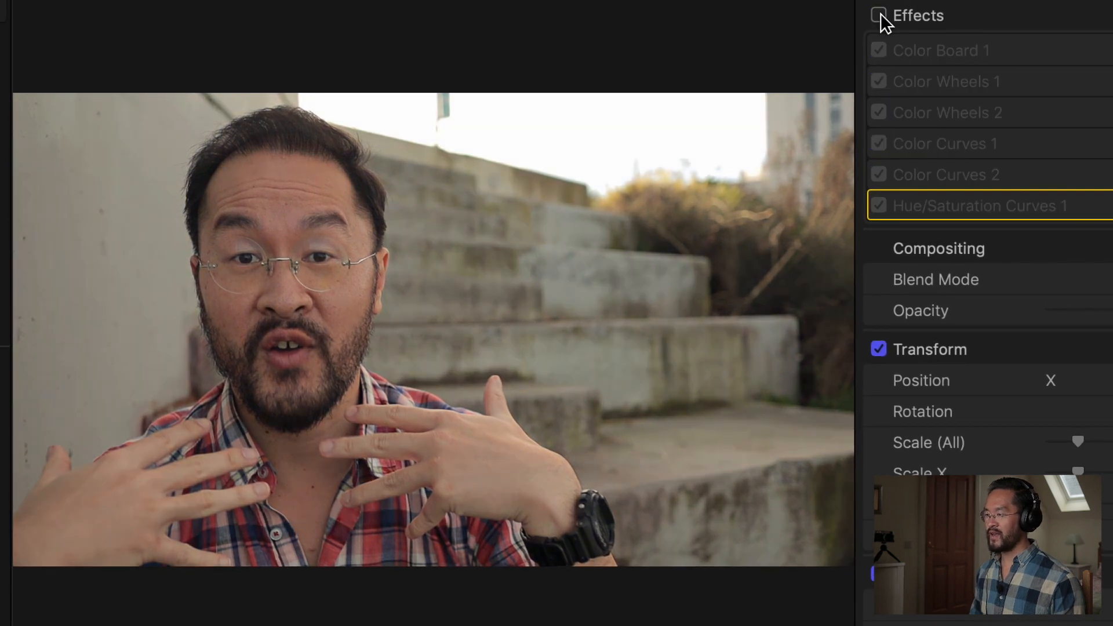
click(879, 15)
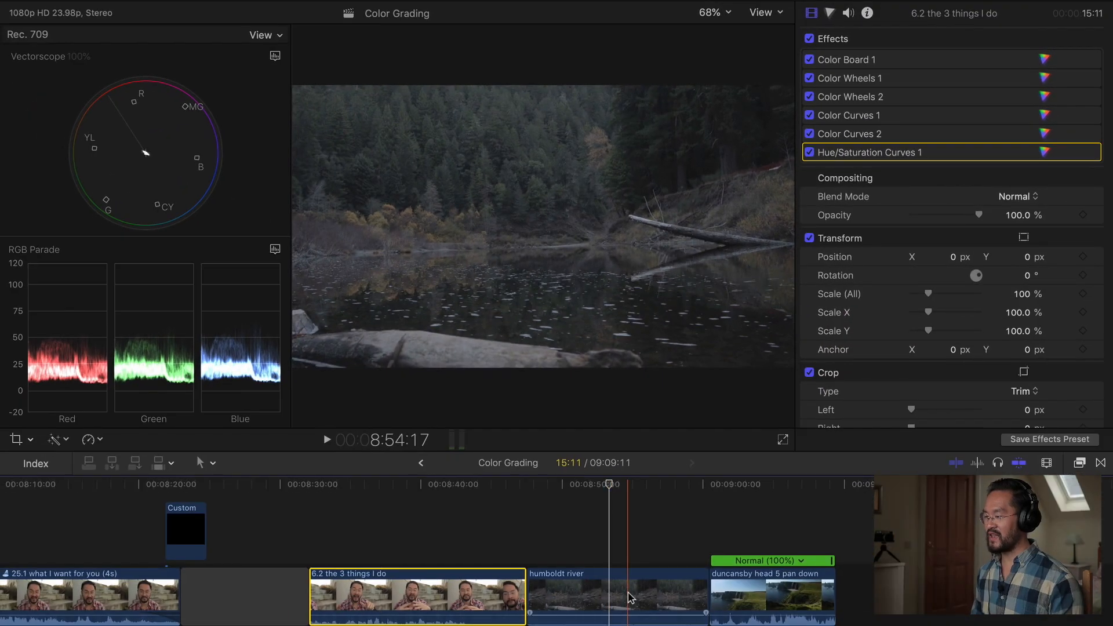
Add a Color Board correction to the humboldt river clip, setting highlight exposure to 63% and shadows to -17%.
click(630, 598)
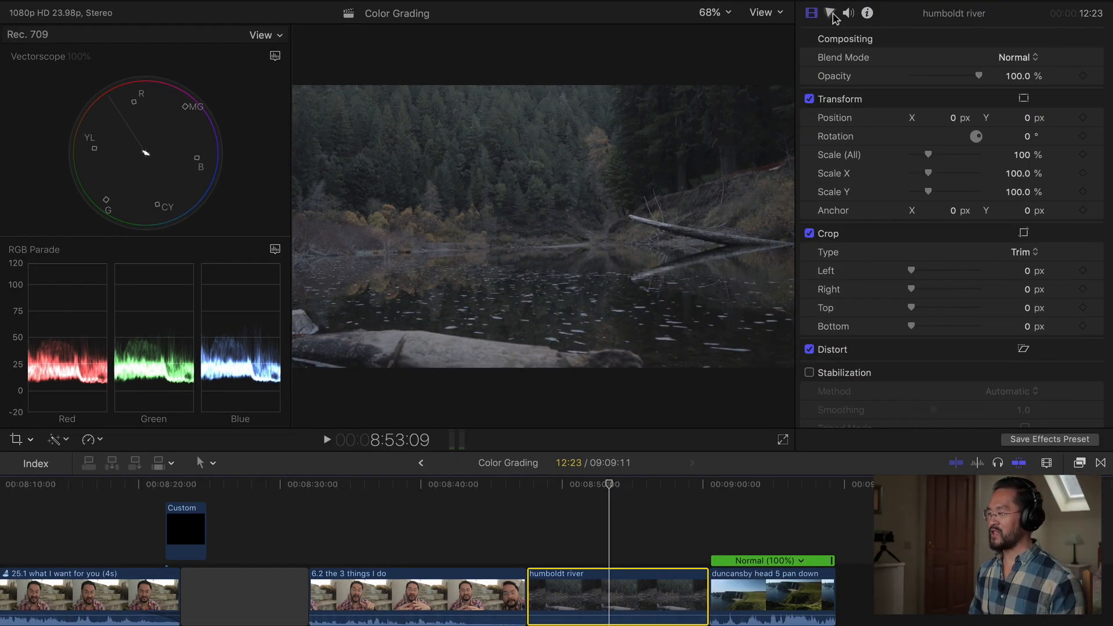
click(831, 13)
click(896, 38)
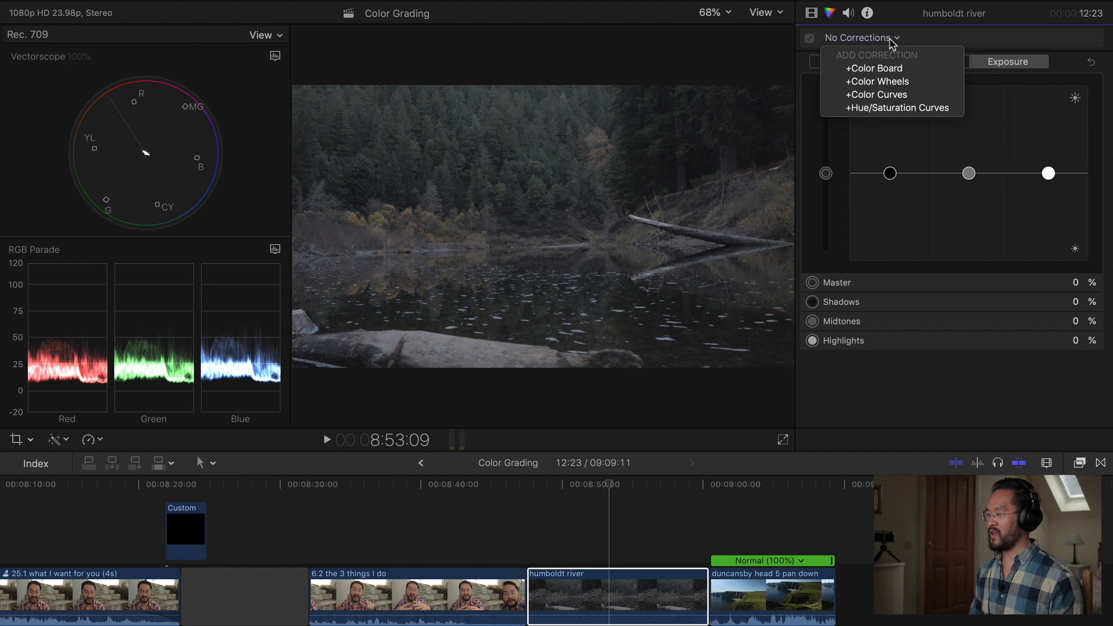
click(893, 67)
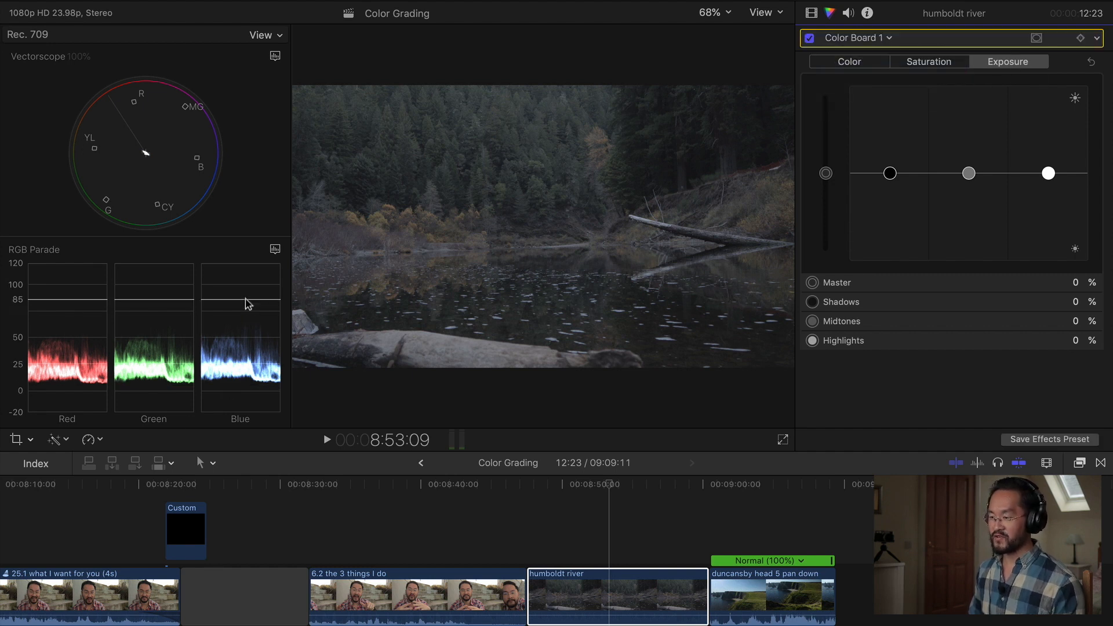
drag(1048, 174, 1049, 119)
drag(891, 175, 891, 191)
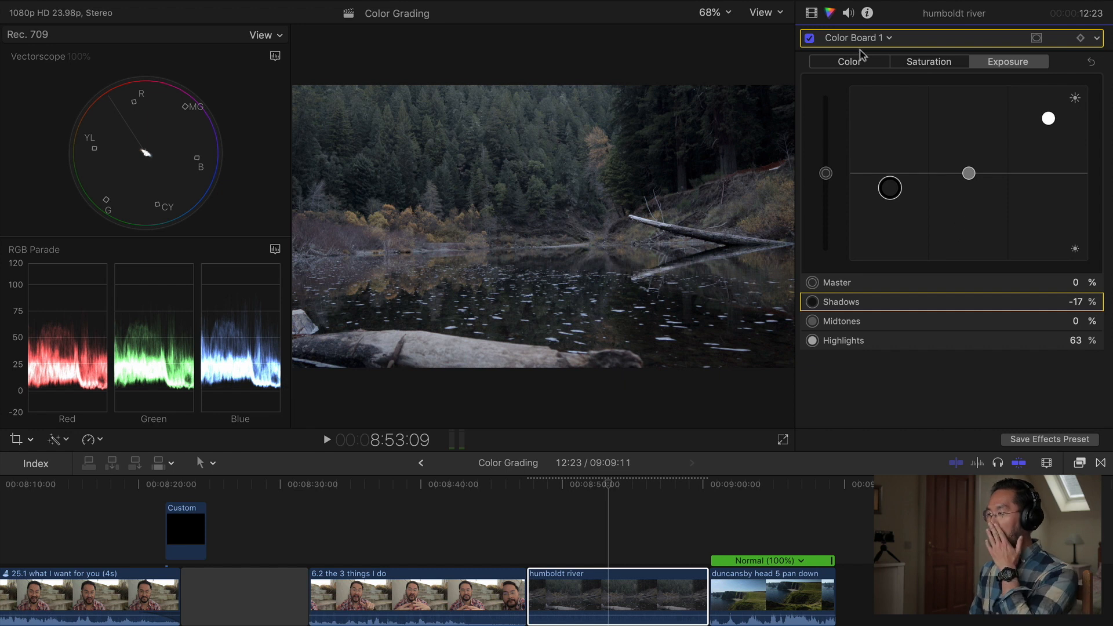
Toggle the Color Board correction off and on to compare its effect.
click(810, 38)
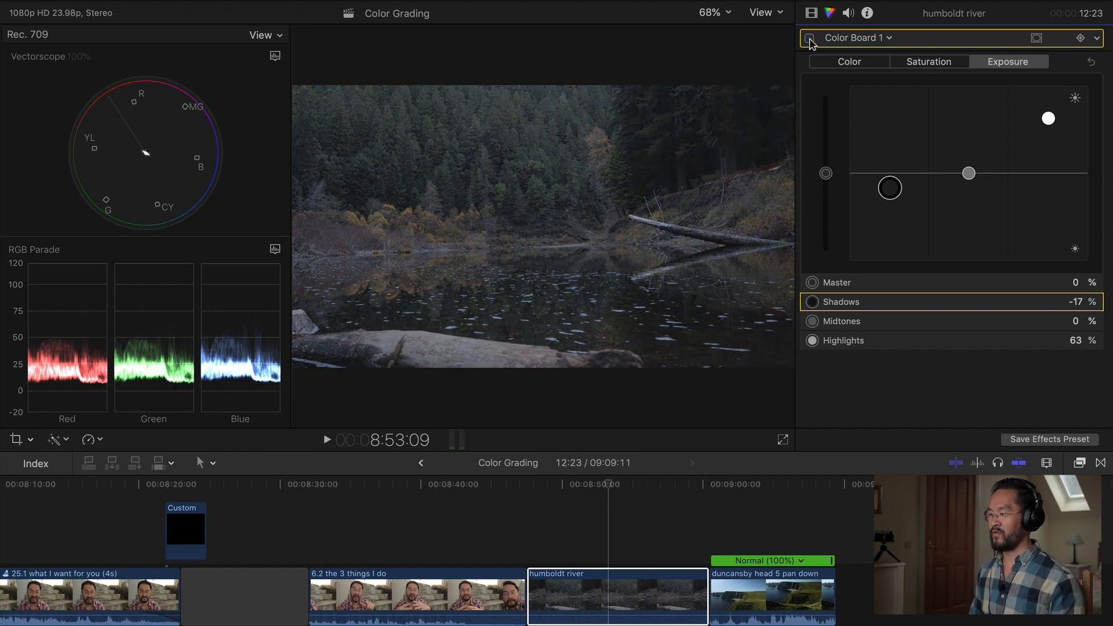
click(810, 38)
Add a Color Wheels correction, raising the Master saturation and slightly lowering the Midtones saturation.
click(865, 38)
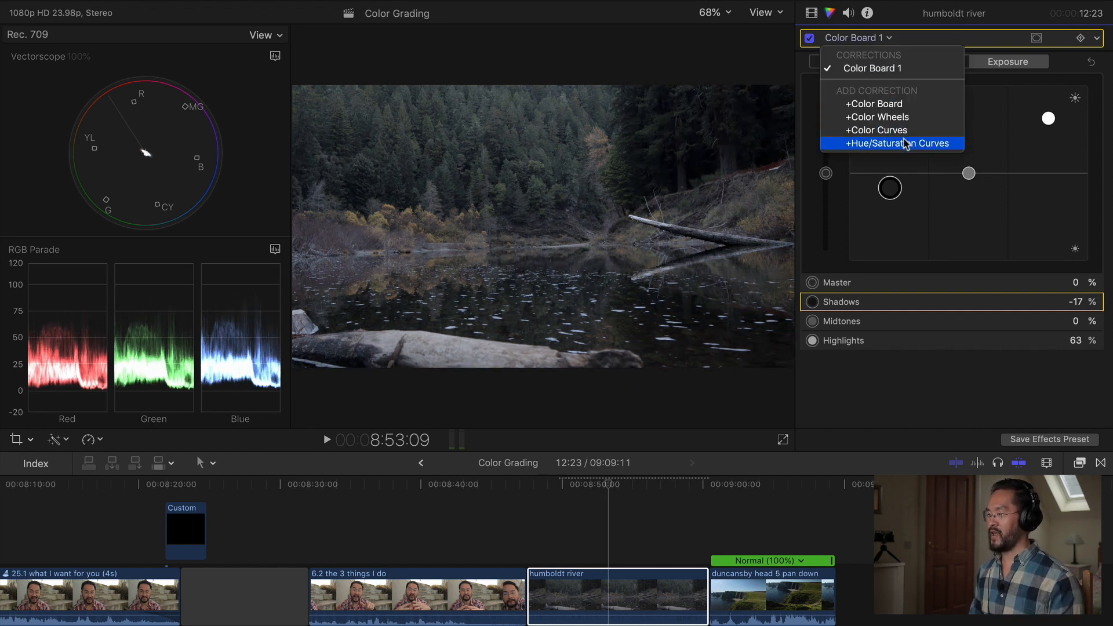
click(912, 117)
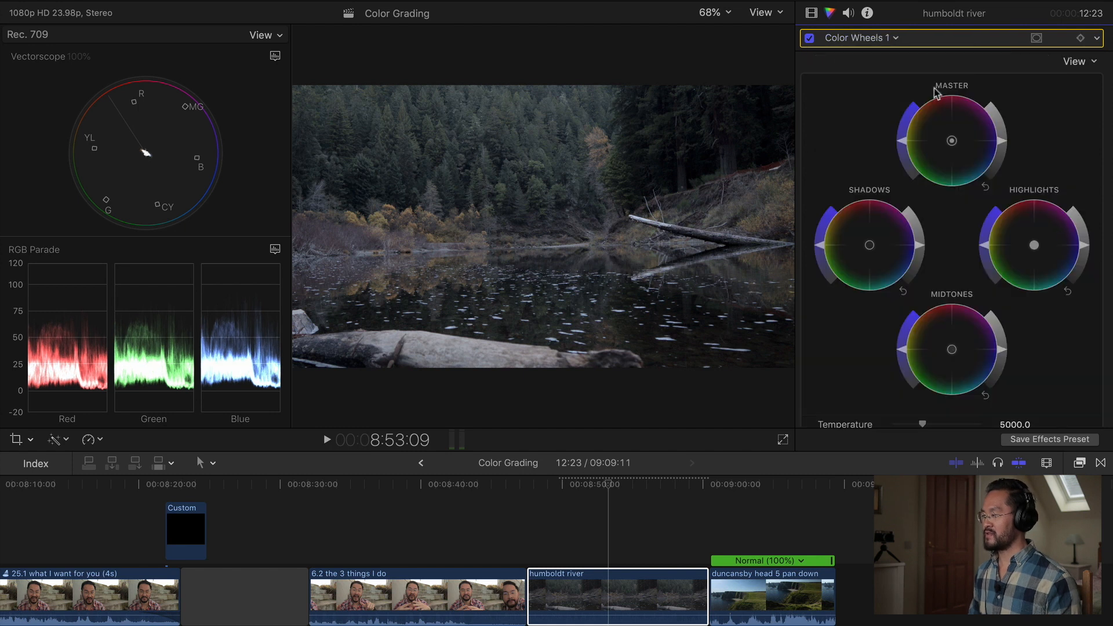
drag(905, 139, 931, 104)
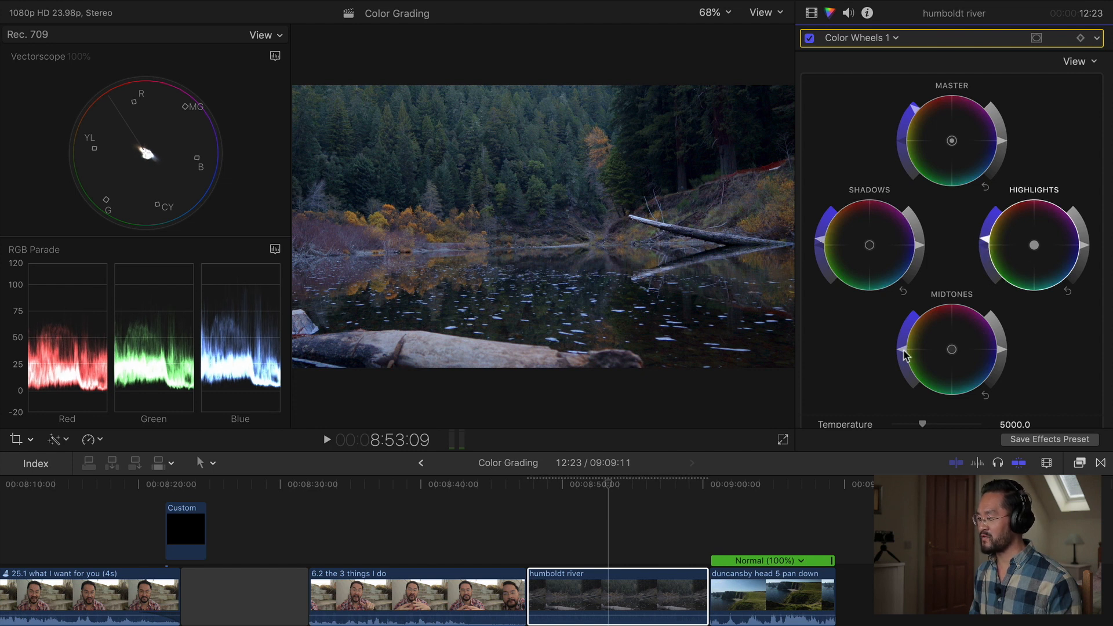
drag(909, 348, 902, 354)
Add a second Color Wheels correction and set its Temperature to 10000.0.
click(861, 39)
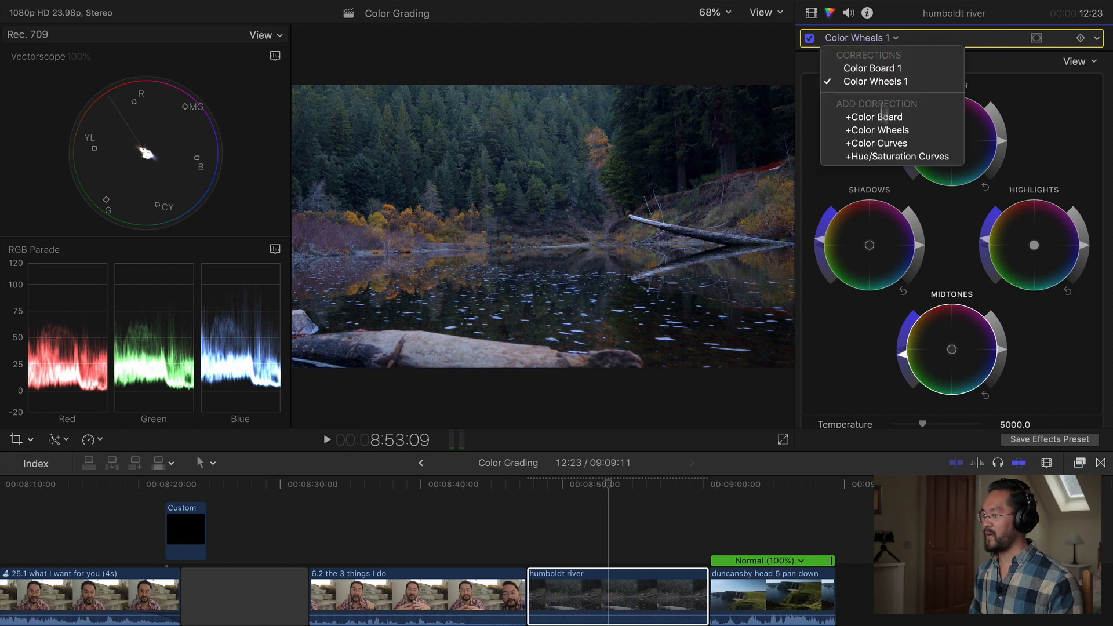
click(867, 129)
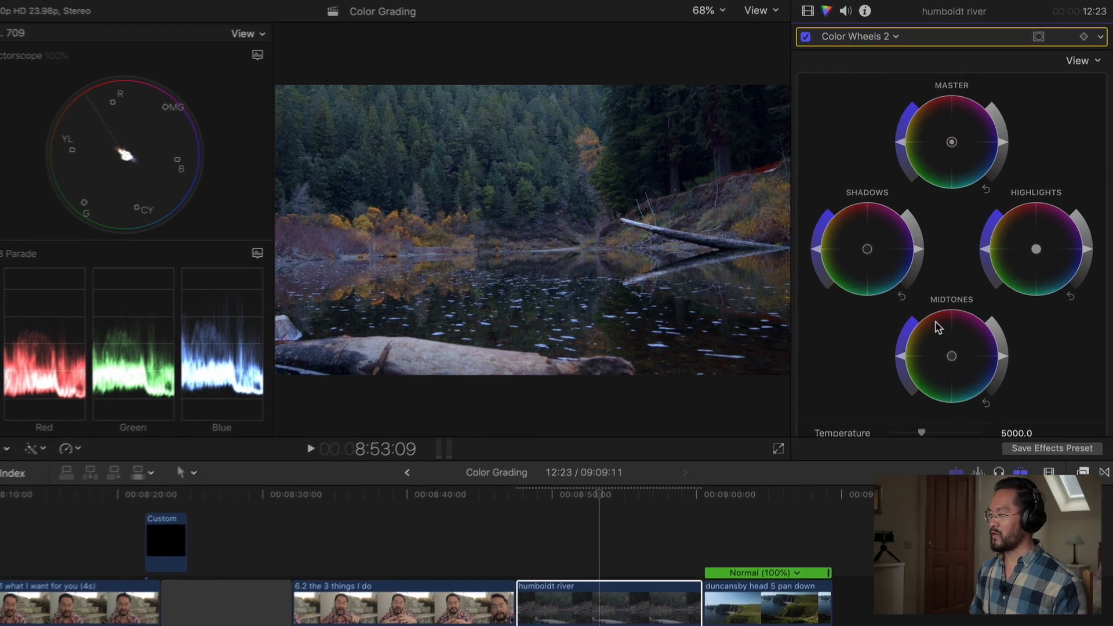
scroll(934, 319, down, 5)
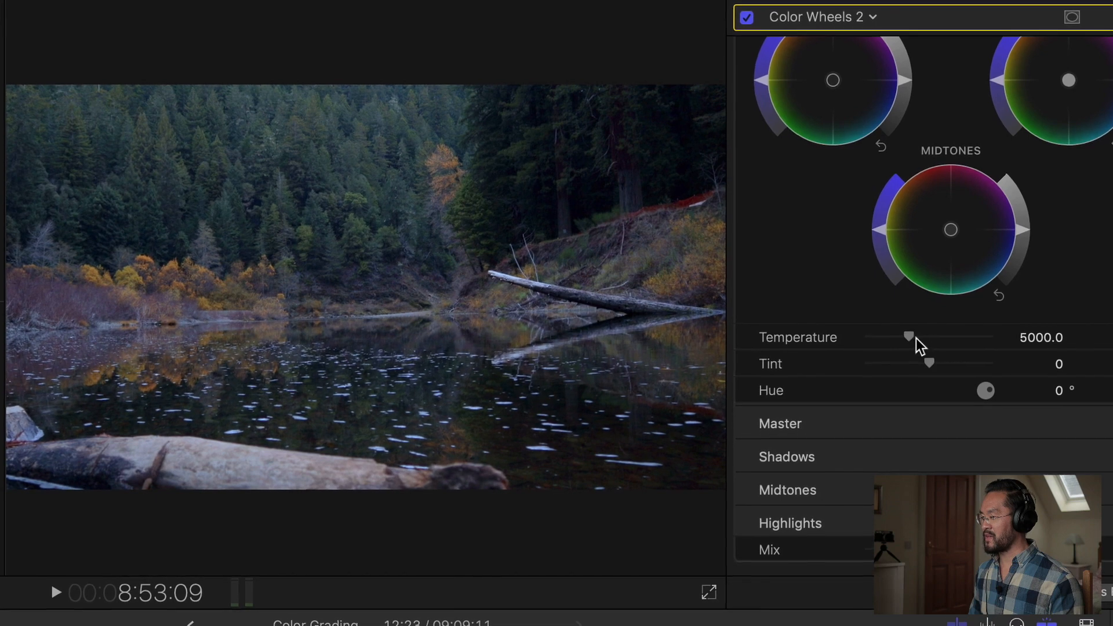
drag(912, 341, 944, 343)
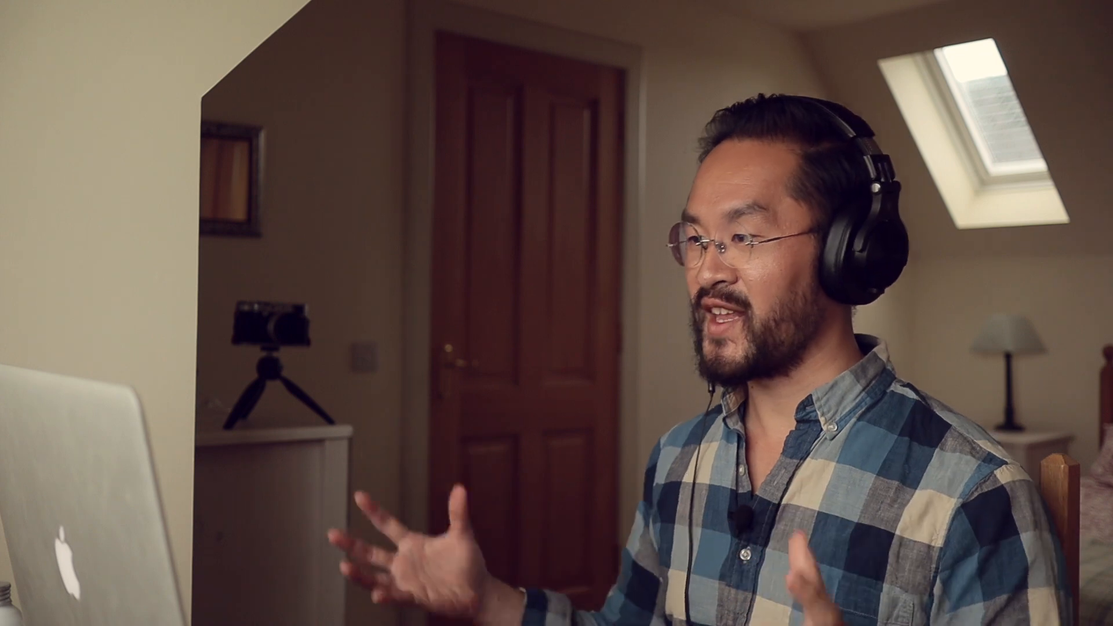
Add a Color Curves correction and shape the Luma curve, lifting the midtones and upper tones and lowering the shadows.
click(823, 16)
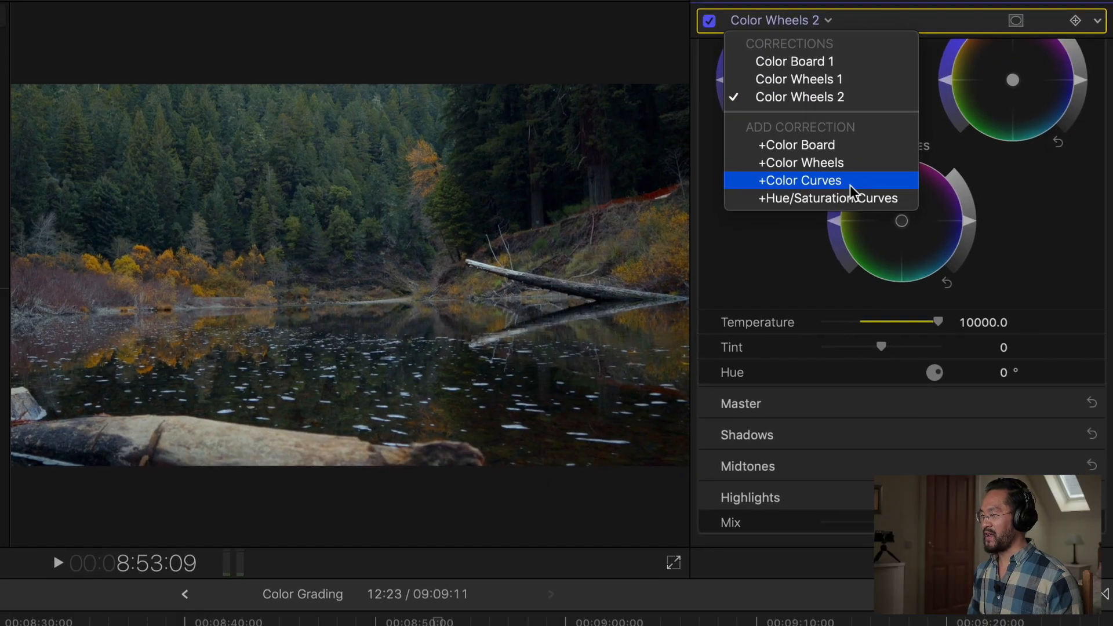
click(869, 186)
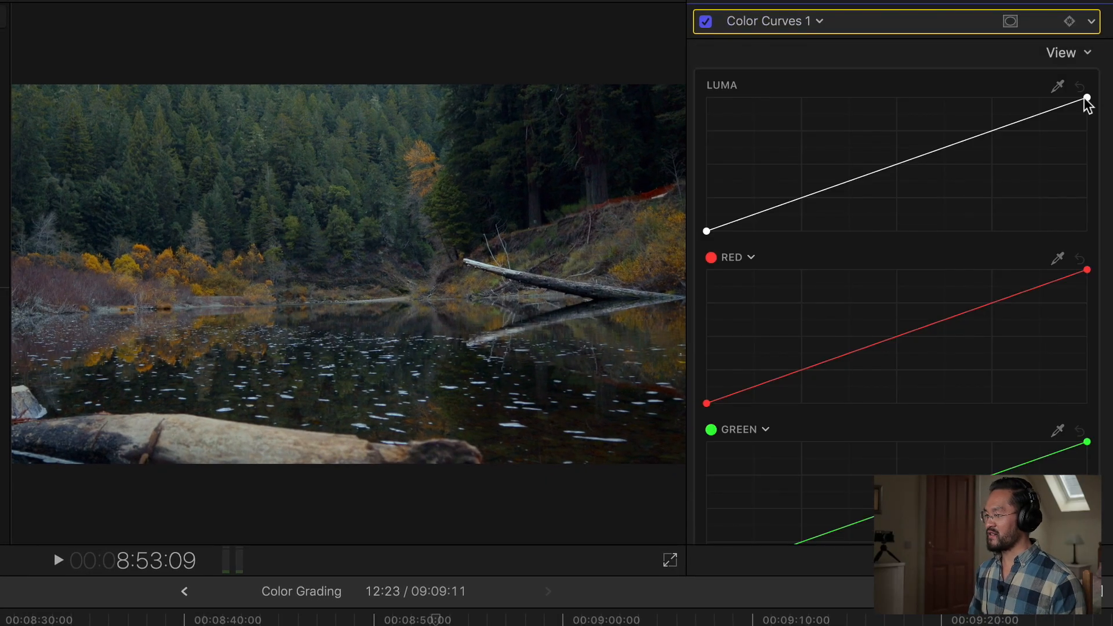
drag(898, 167, 897, 153)
drag(978, 129, 981, 122)
click(769, 207)
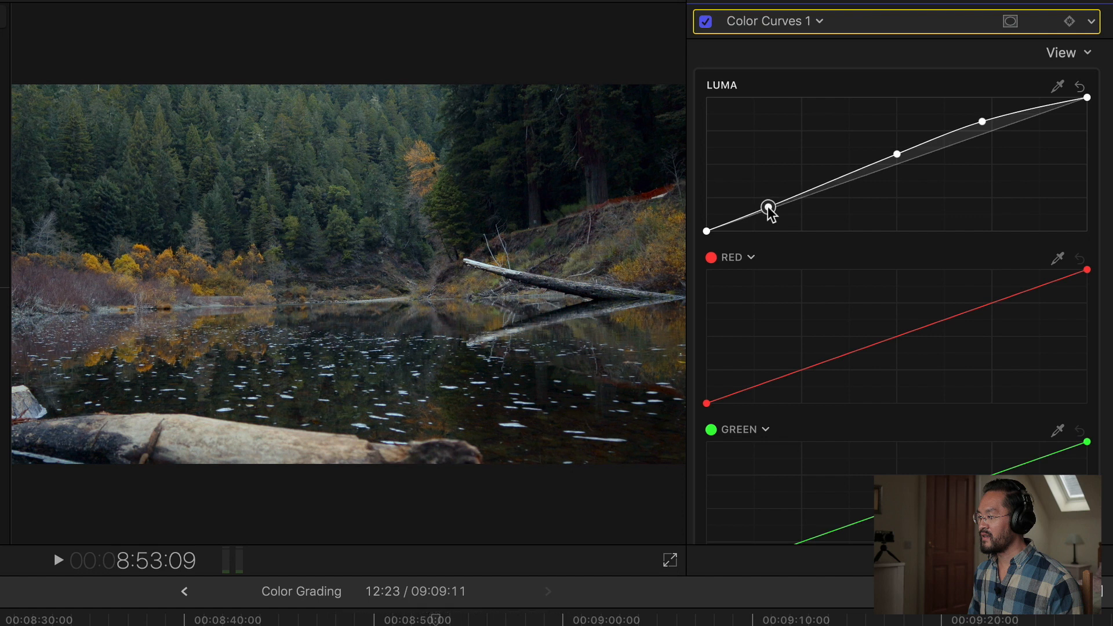
drag(769, 210, 773, 218)
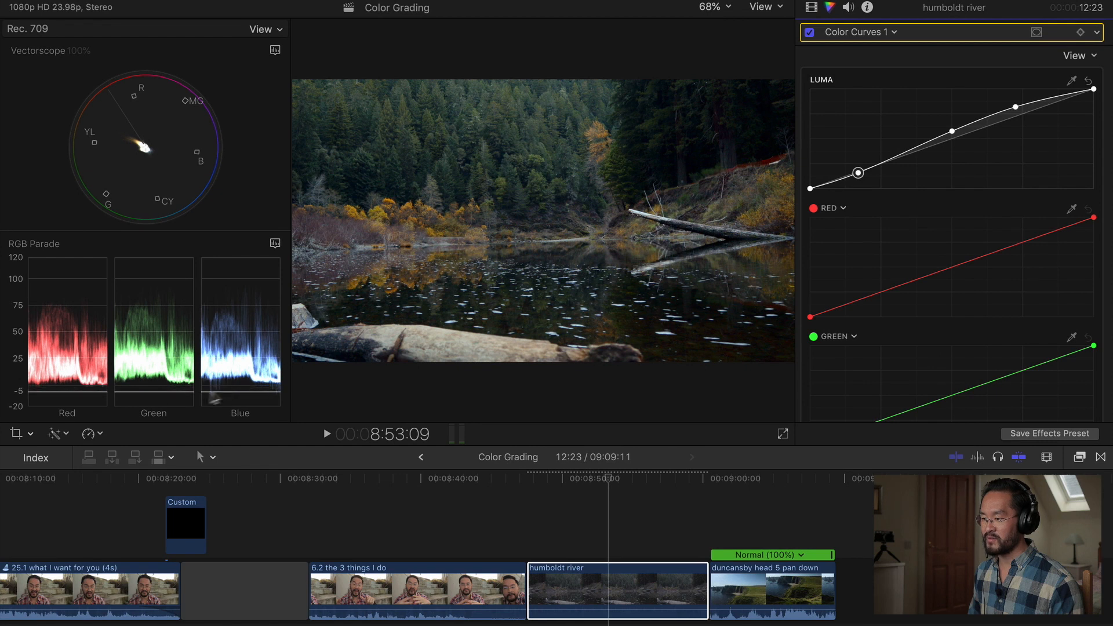
drag(859, 174, 858, 171)
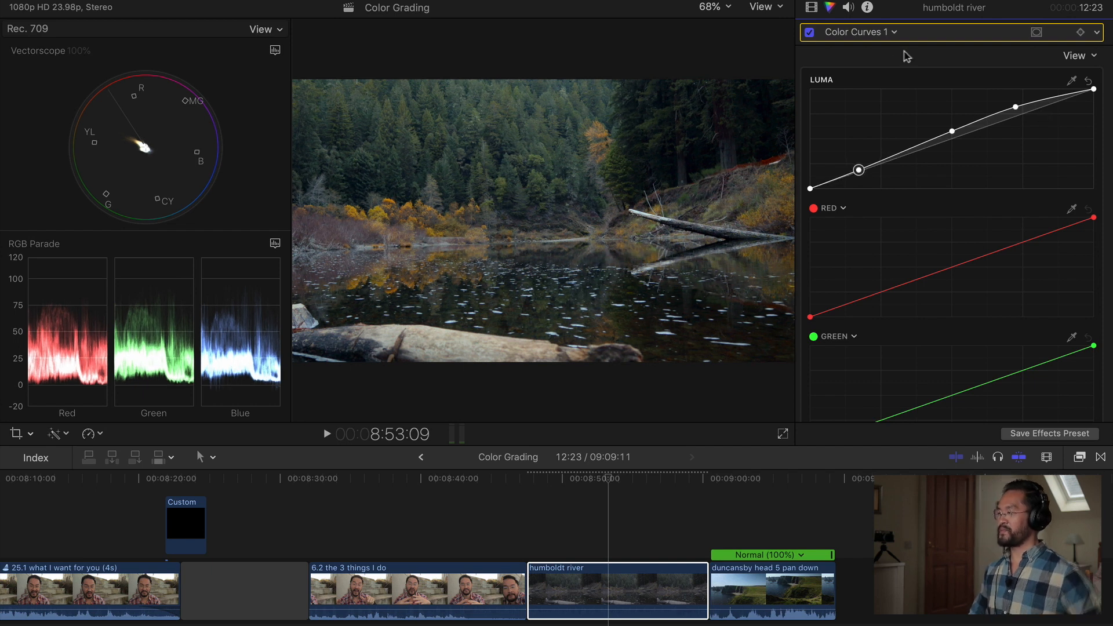
Add a second Color Curves correction, pulling the Blue curve's top point and midtones down and slightly lowering its Mix.
click(886, 33)
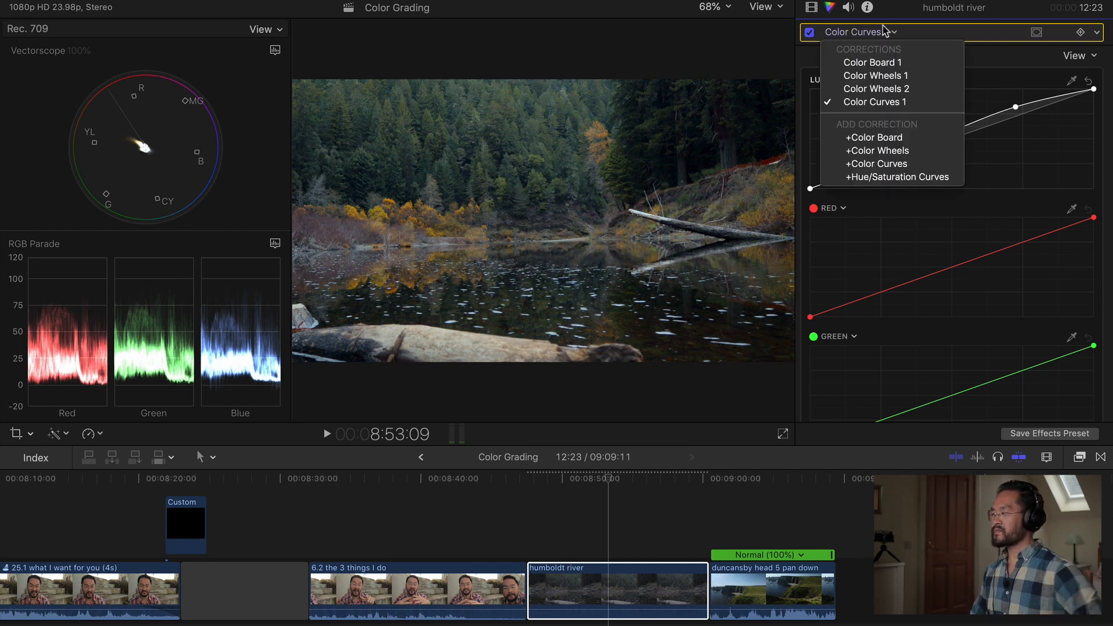
click(900, 164)
scroll(951, 191, down, 5)
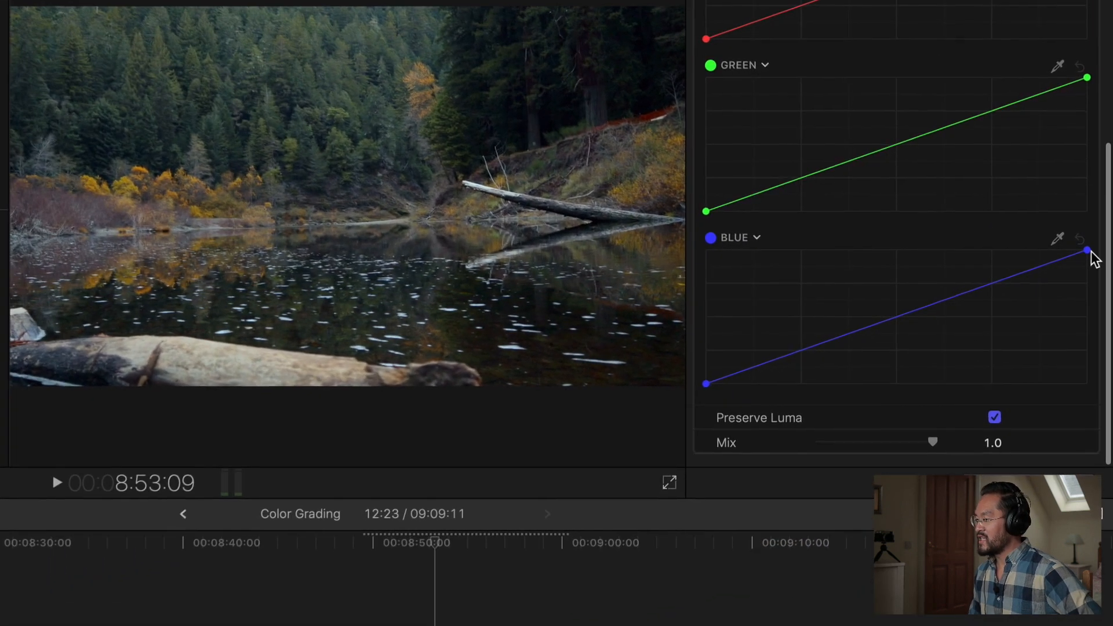
drag(1087, 252, 1092, 263)
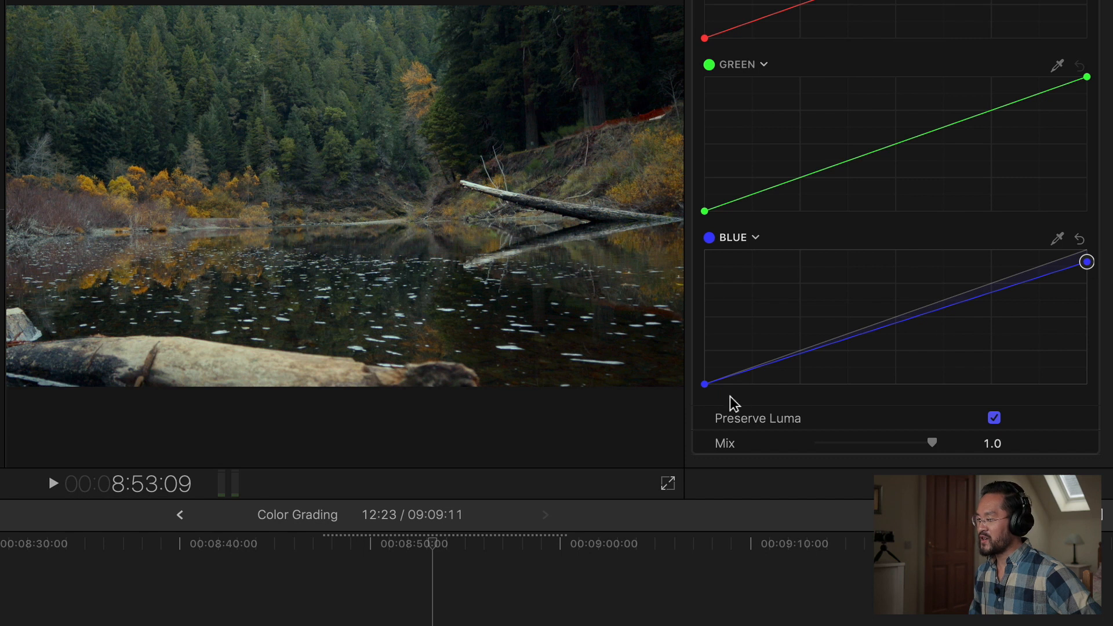
drag(705, 384, 703, 380)
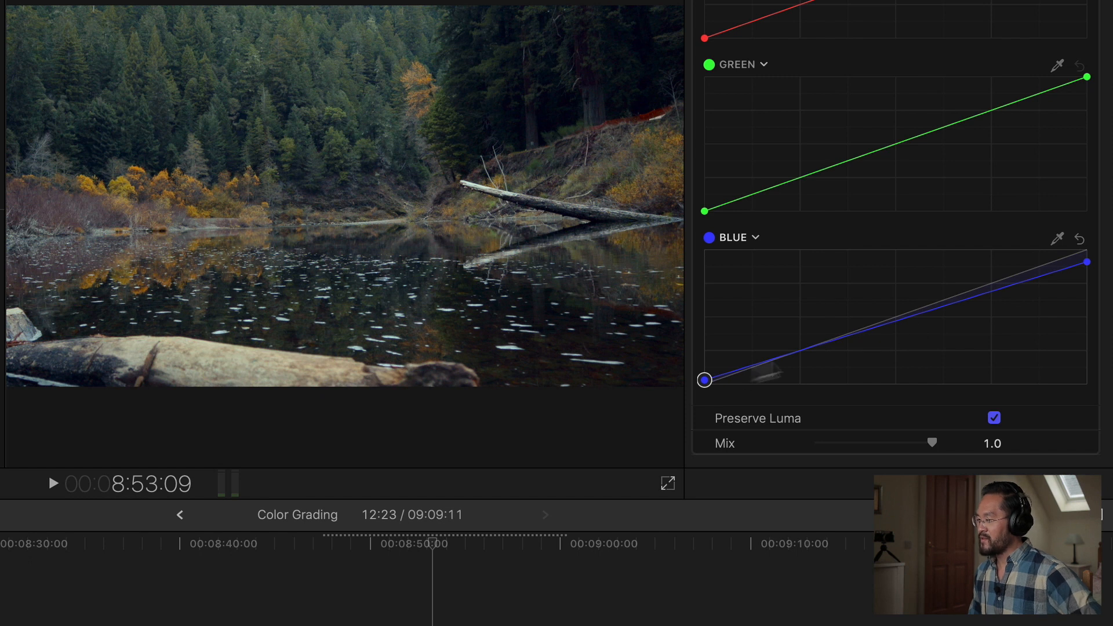
click(890, 323)
drag(890, 323, 892, 330)
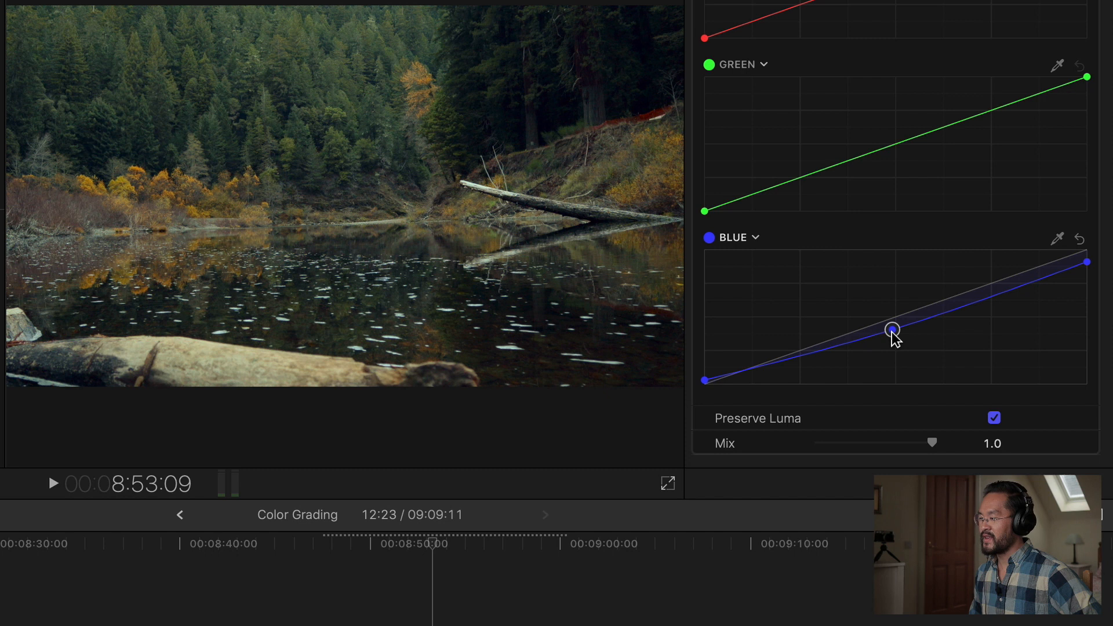
drag(893, 331, 890, 316)
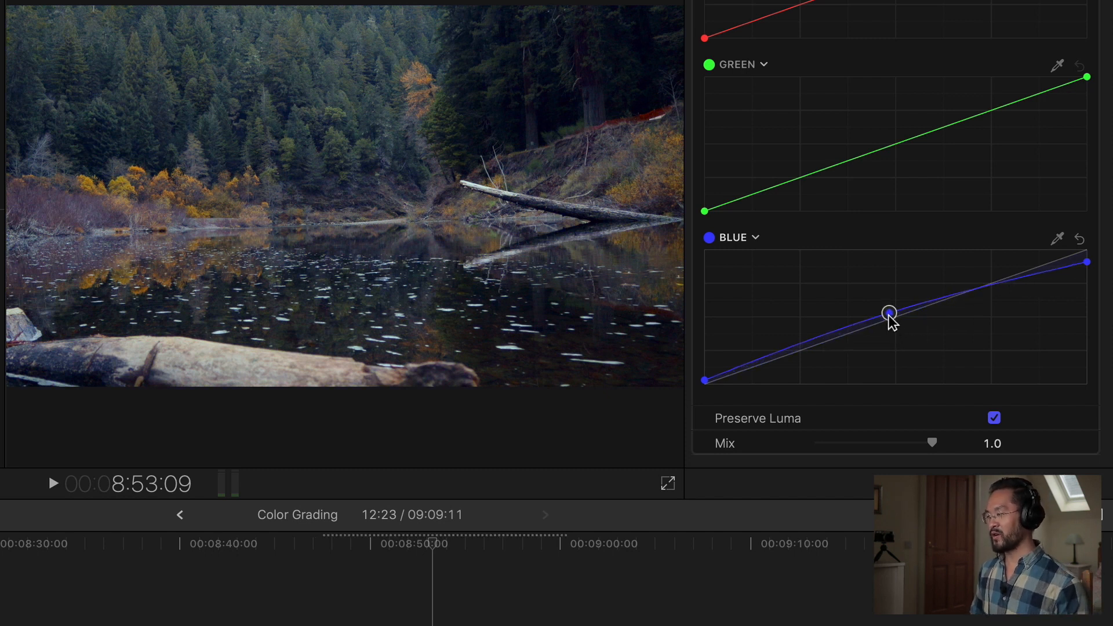
drag(889, 316, 891, 330)
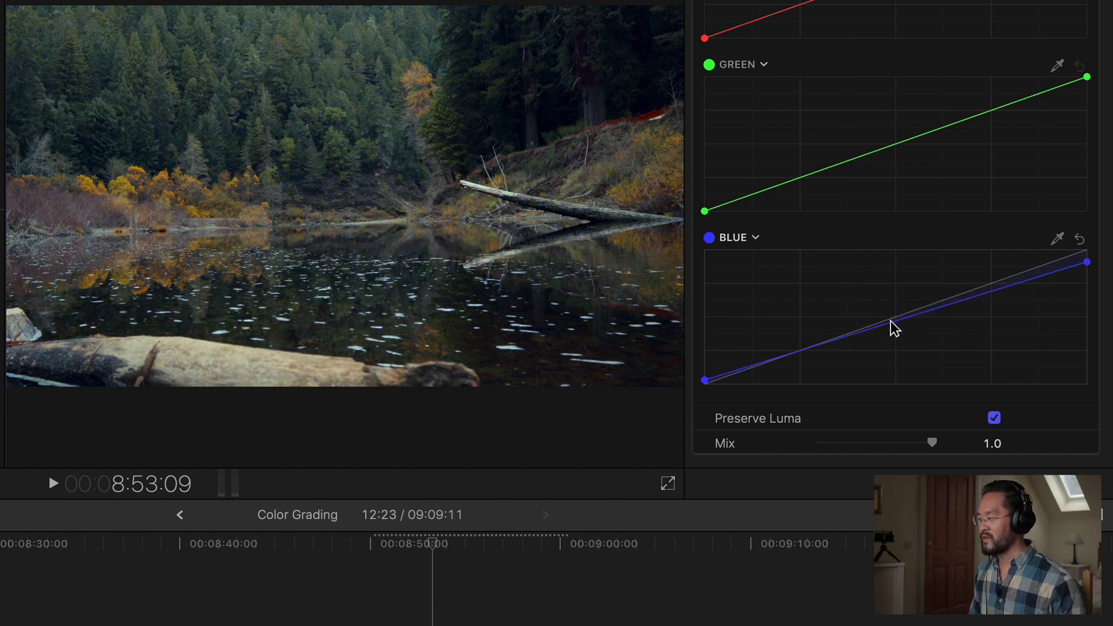
drag(891, 320, 892, 327)
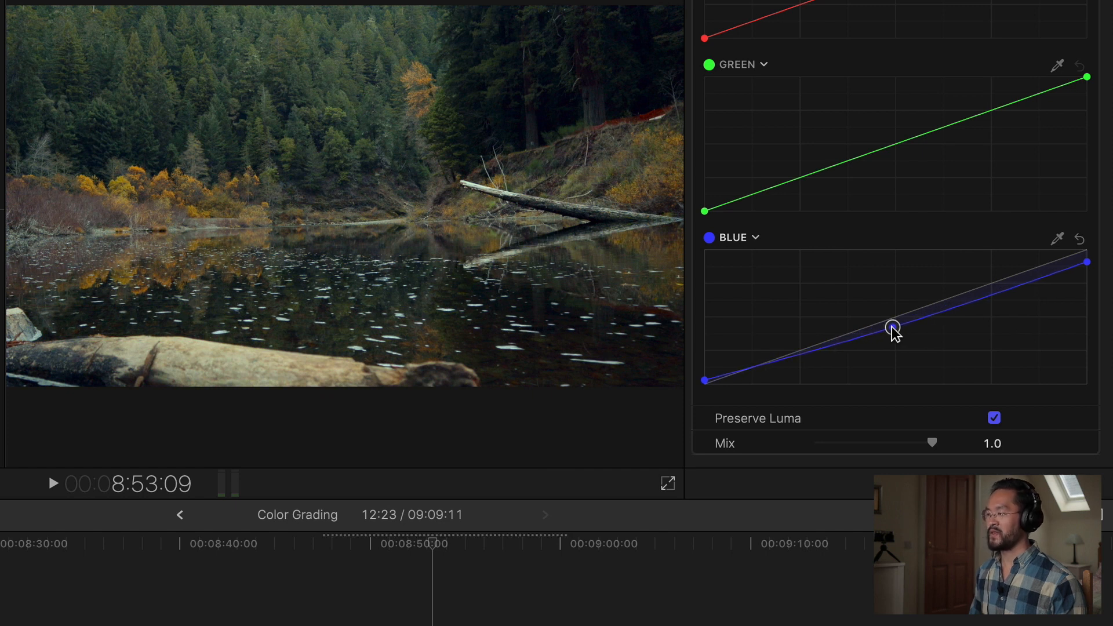
drag(929, 444, 909, 447)
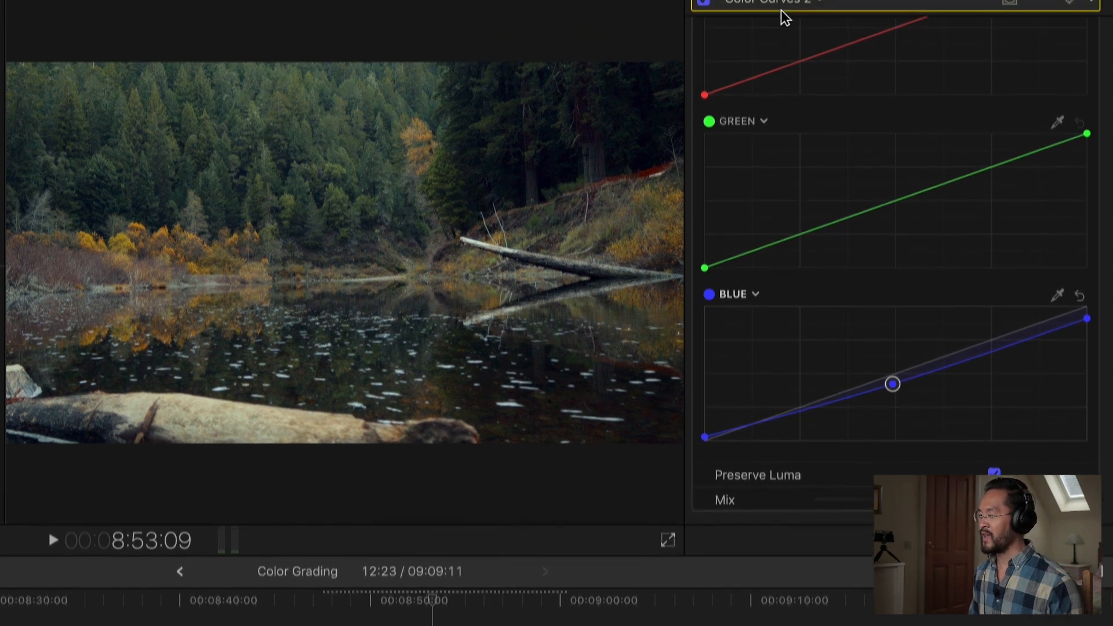
Add a Hue/Saturation Curves correction to the humboldt river clip and enlarge the viewer.
click(780, 26)
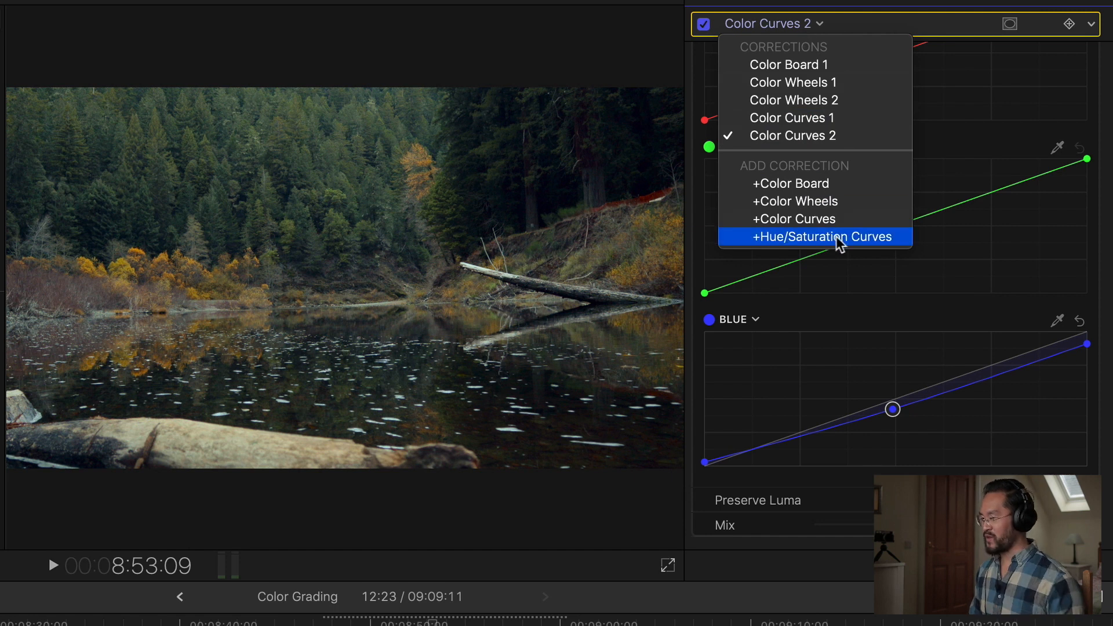
click(838, 239)
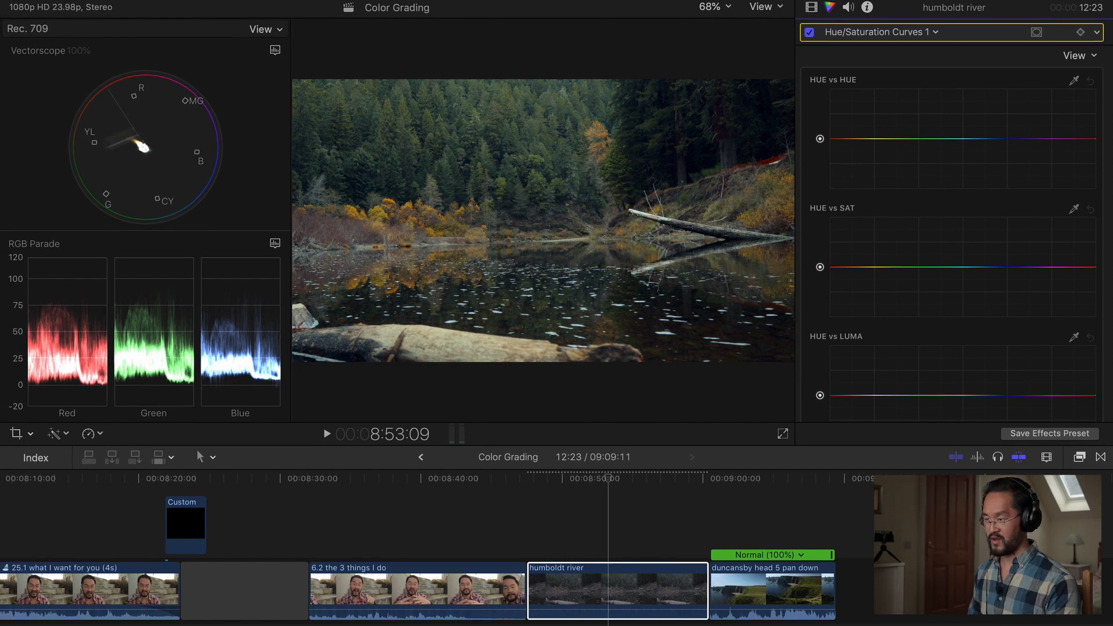
key(super+7)
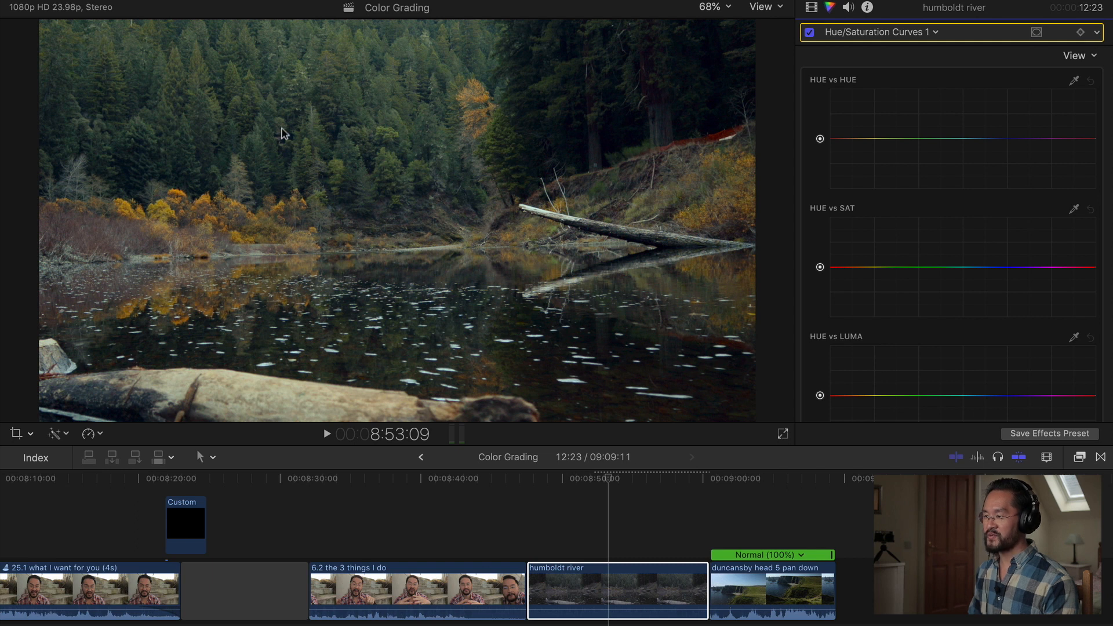
Use the Hue vs Sat eyedropper to sample the green trees and the orange foliage, raising both hues' saturation.
click(1074, 210)
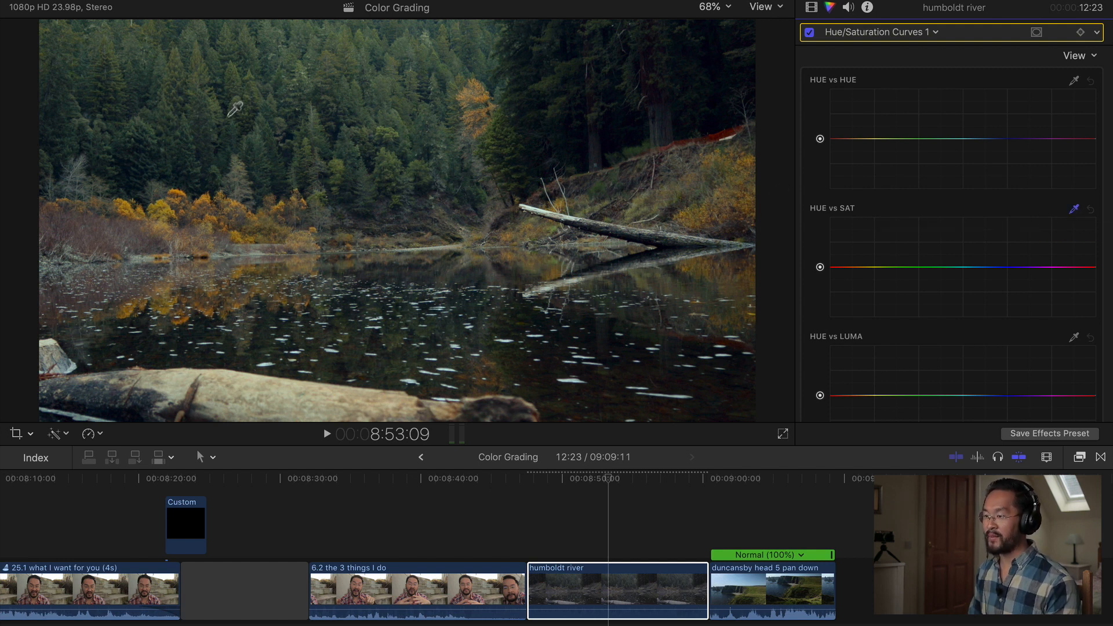
click(201, 119)
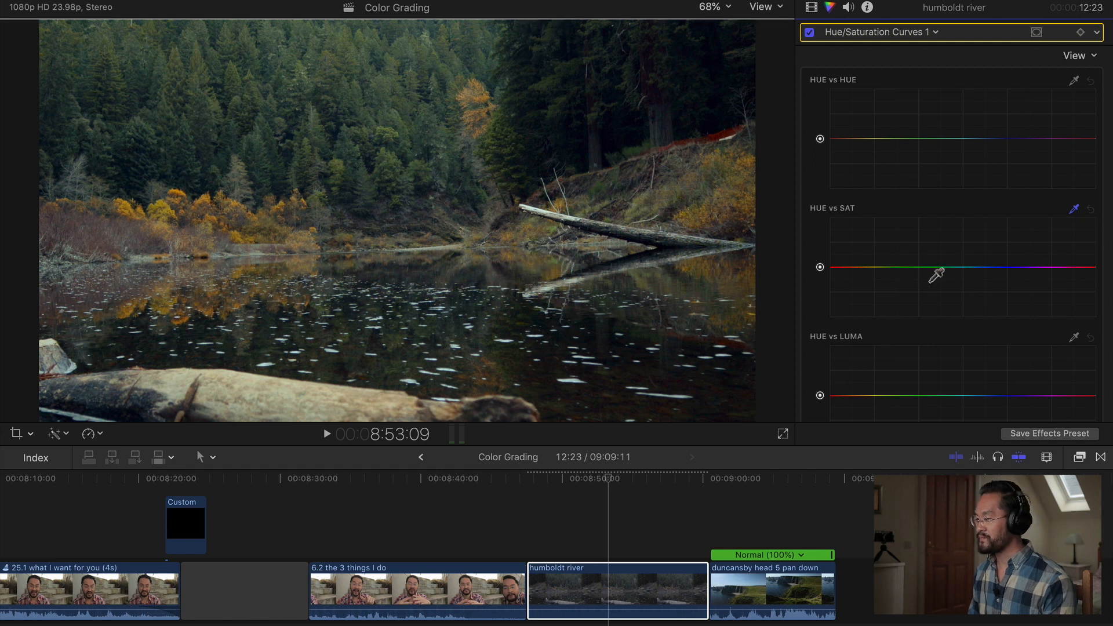
mouse_move(943, 267)
mouse_down()
mouse_move(946, 218)
mouse_move(944, 248)
mouse_up()
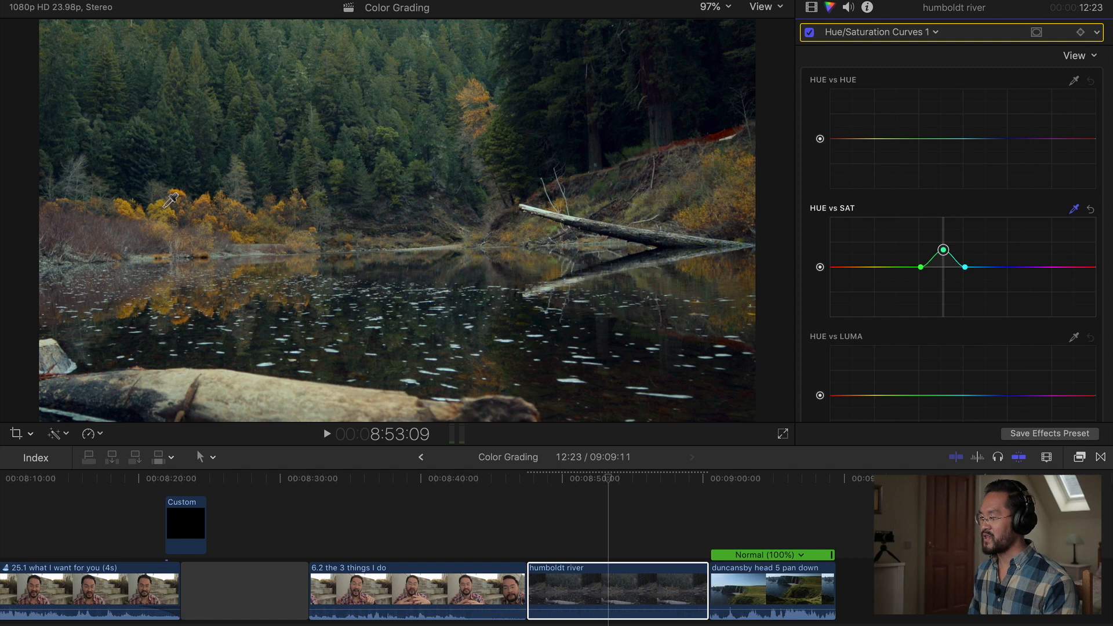
click(655, 255)
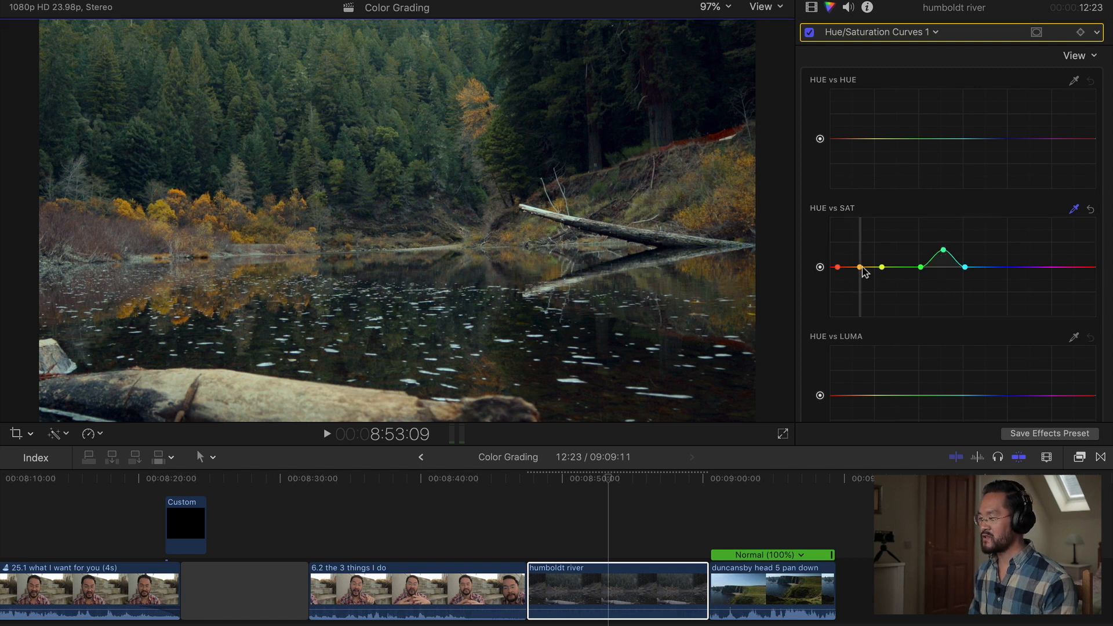
drag(861, 268, 862, 245)
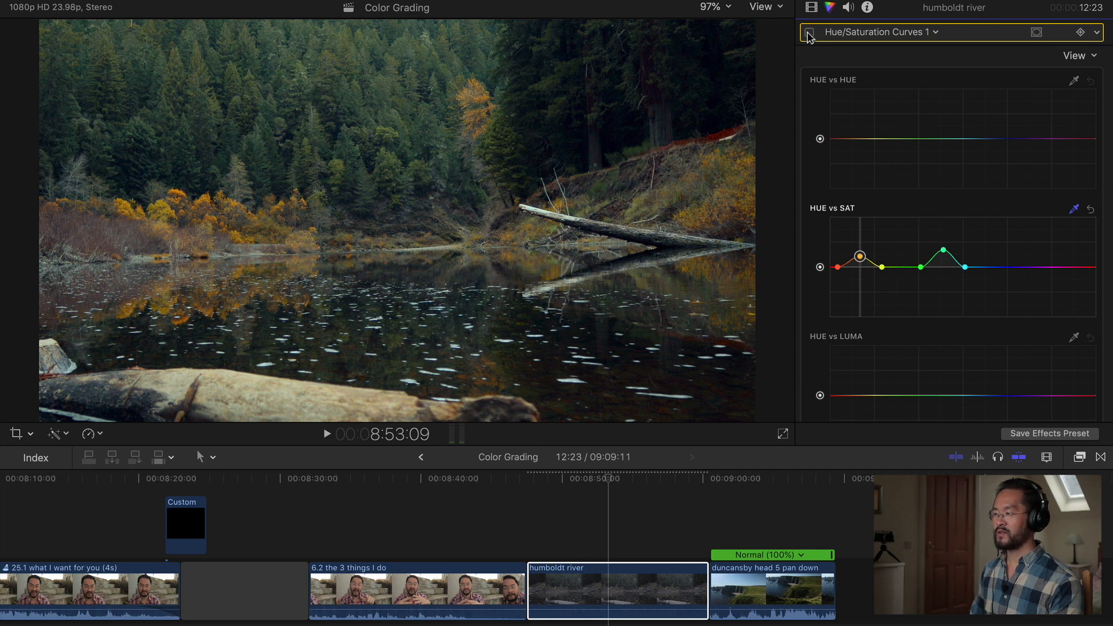
Toggle all the clip's effects off and on twice to compare the grade.
click(810, 34)
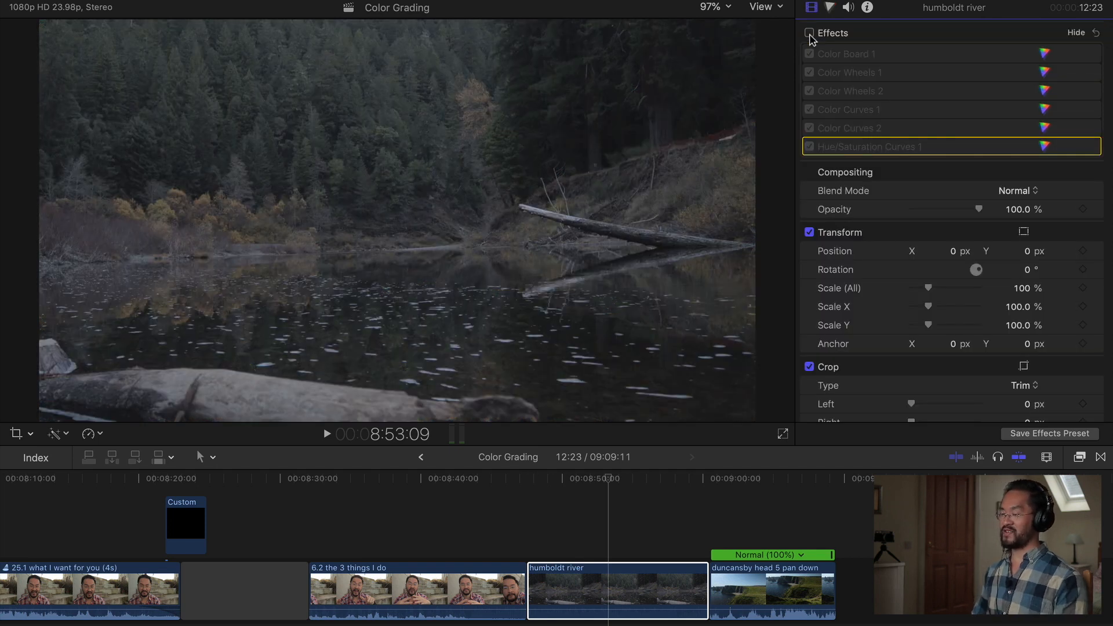
click(810, 34)
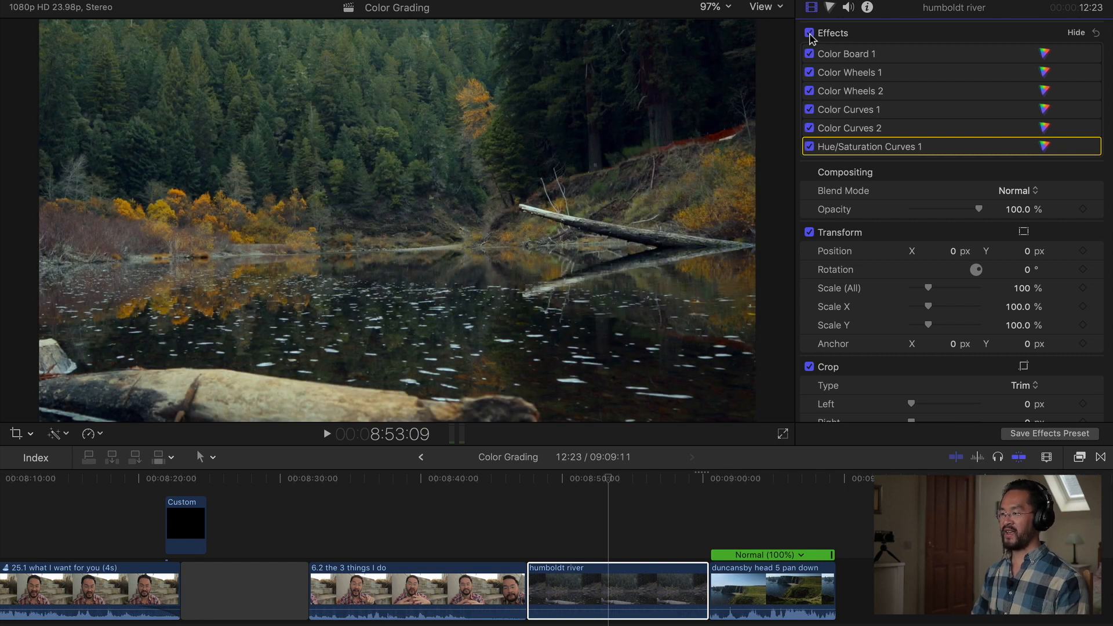
click(810, 33)
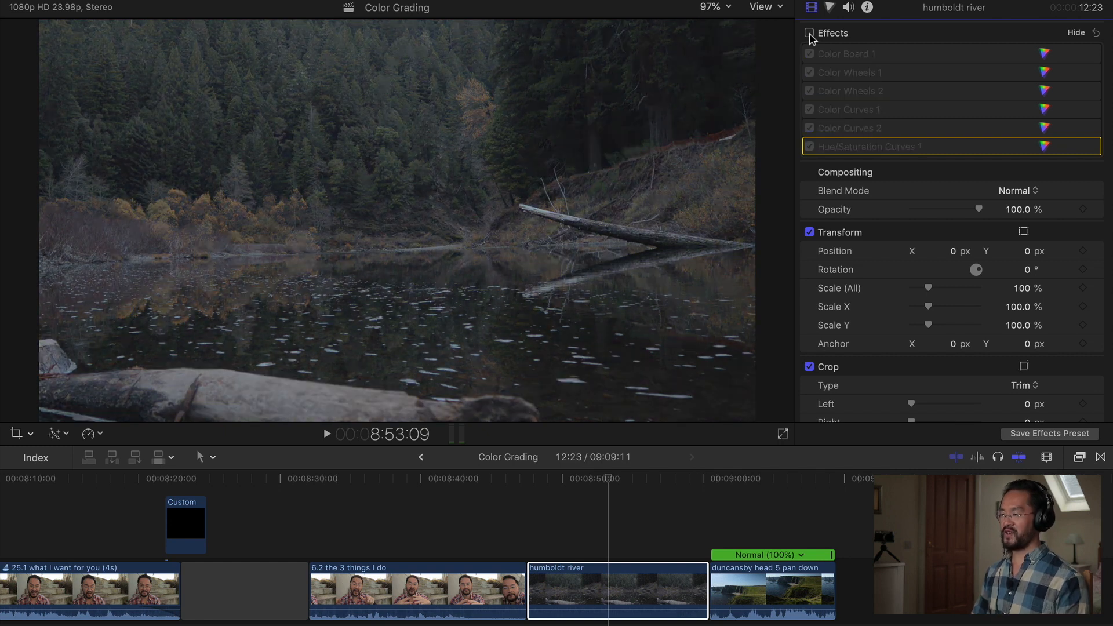
click(810, 33)
Play the timeline, select the duncansby head 5 pan down clip and open its Color Board exposure controls.
click(603, 514)
key(space)
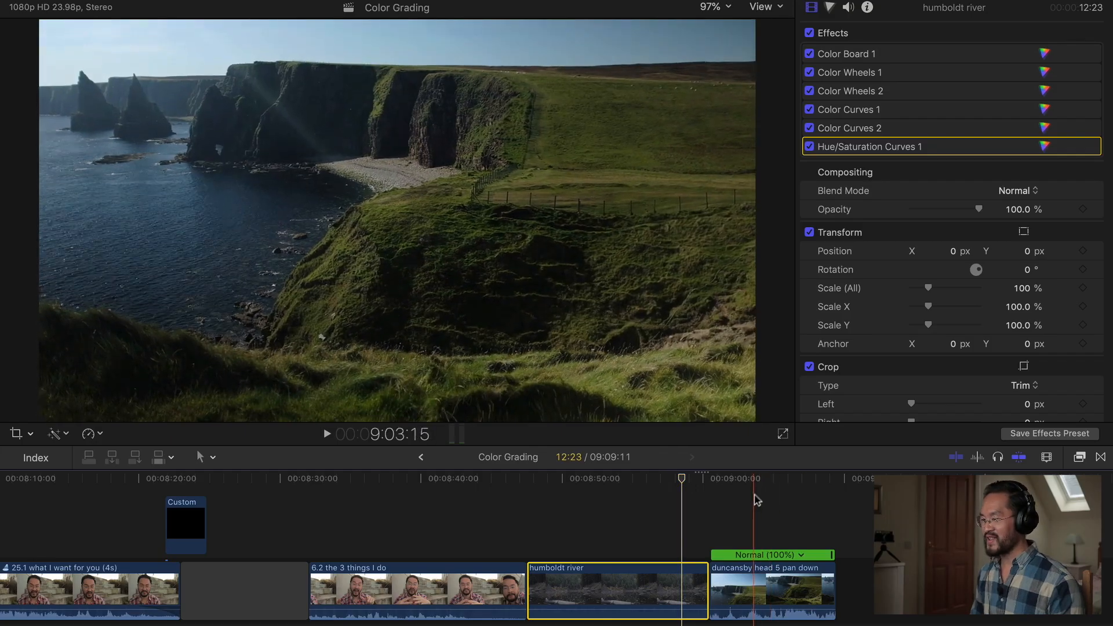
click(784, 598)
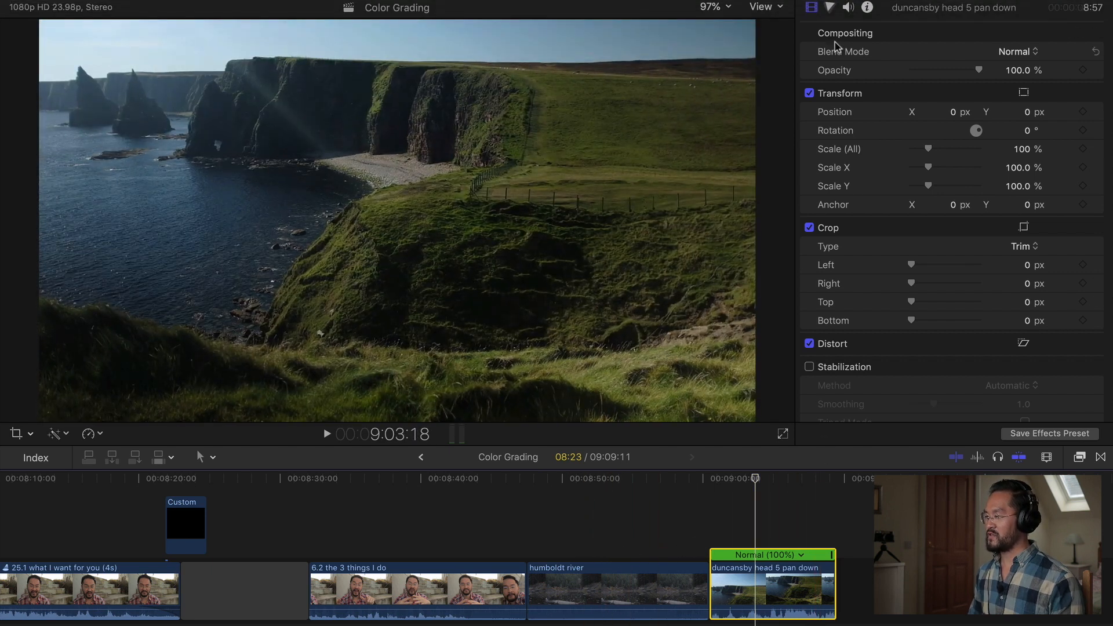
click(831, 7)
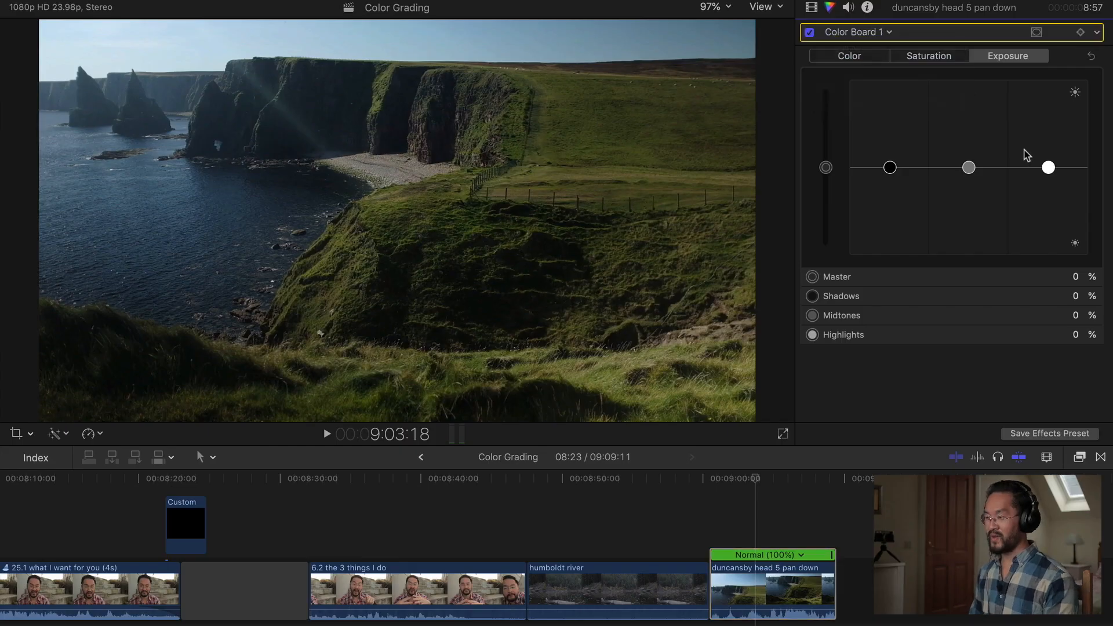
key(super+7)
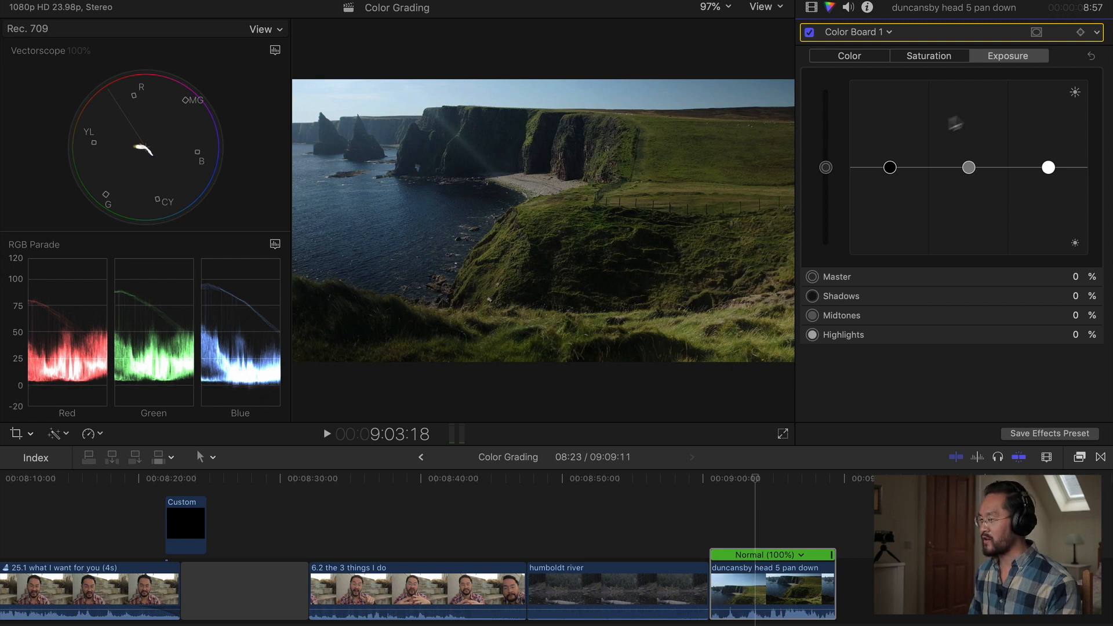
Raise the Color Board Shadows exposure to 6% and reset the Highlights exposure to 0%.
drag(890, 168, 892, 162)
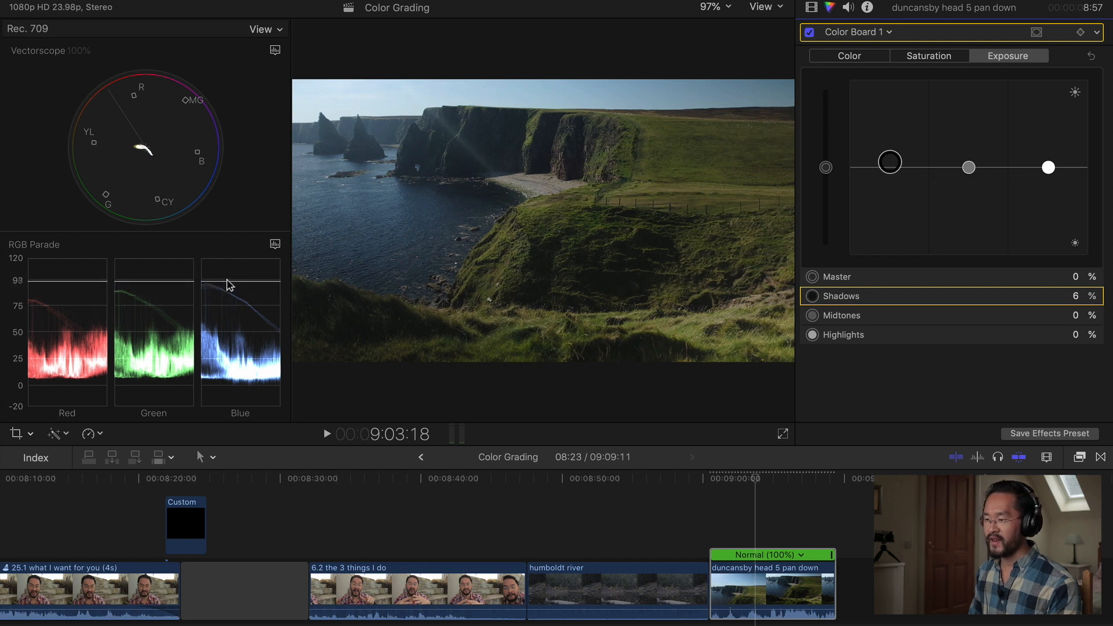
drag(1049, 168, 1048, 164)
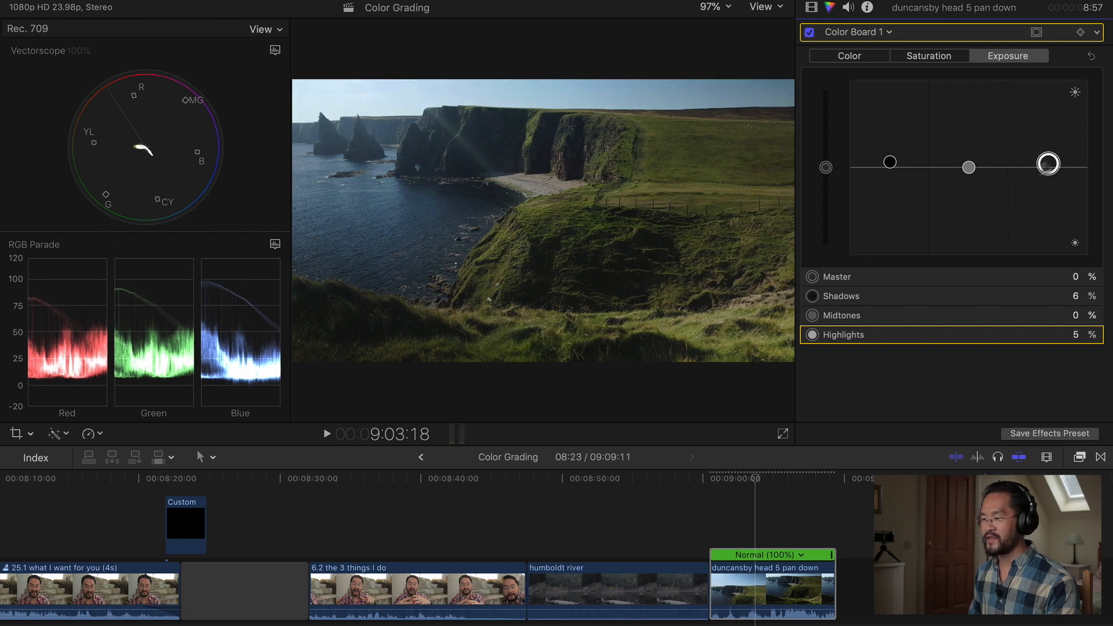
key(Delete)
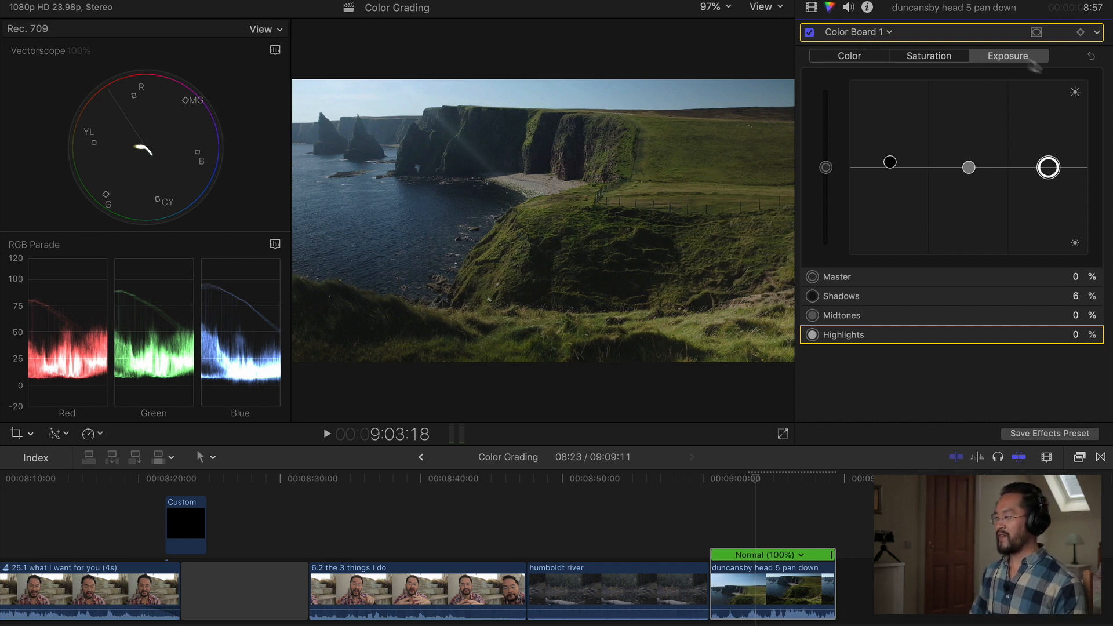
Add two Color Wheels corrections and set the second one's Temperature to 6086.0.
click(871, 34)
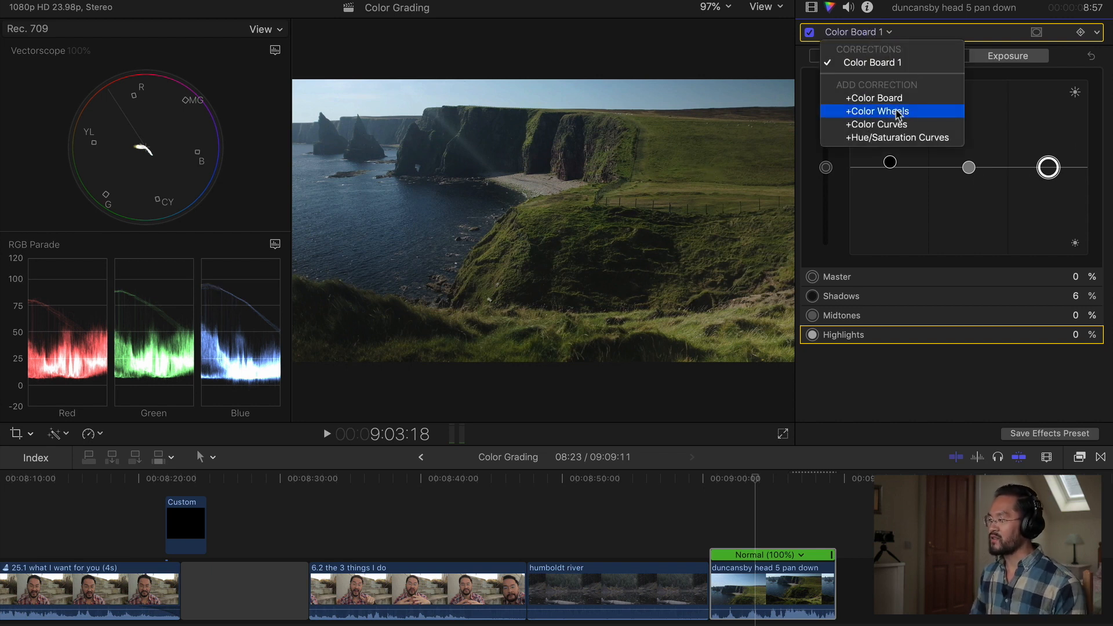
click(898, 114)
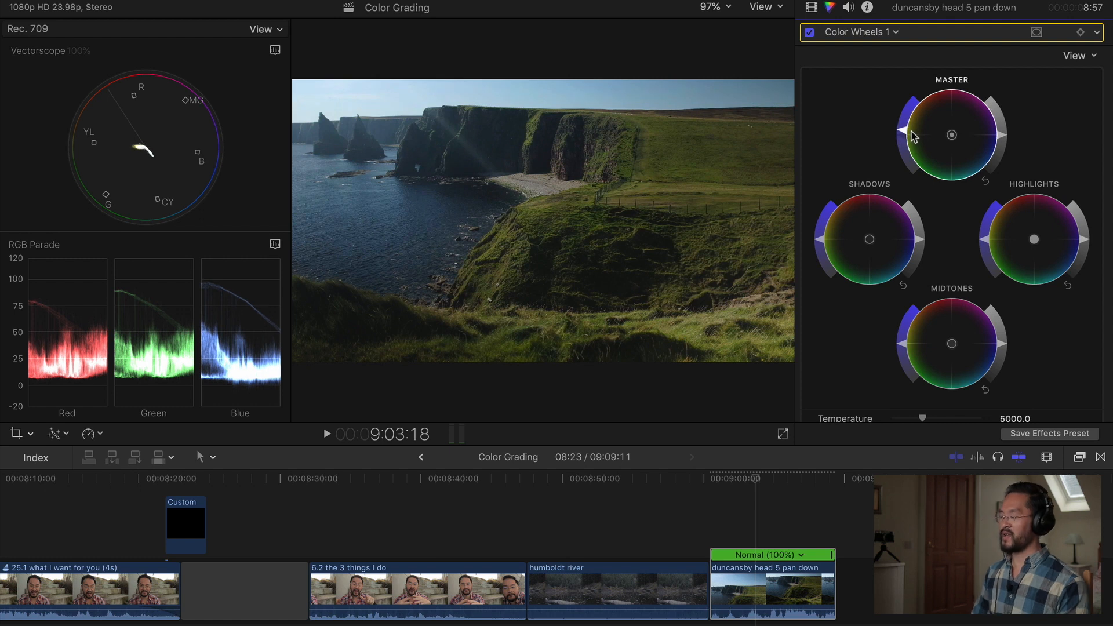
click(870, 32)
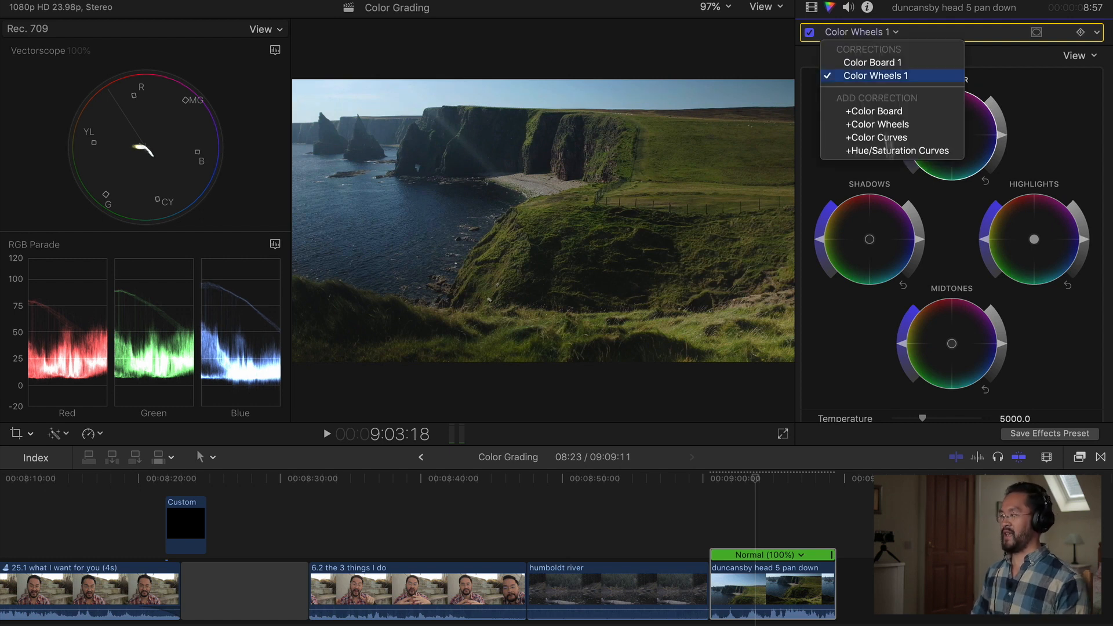
click(980, 185)
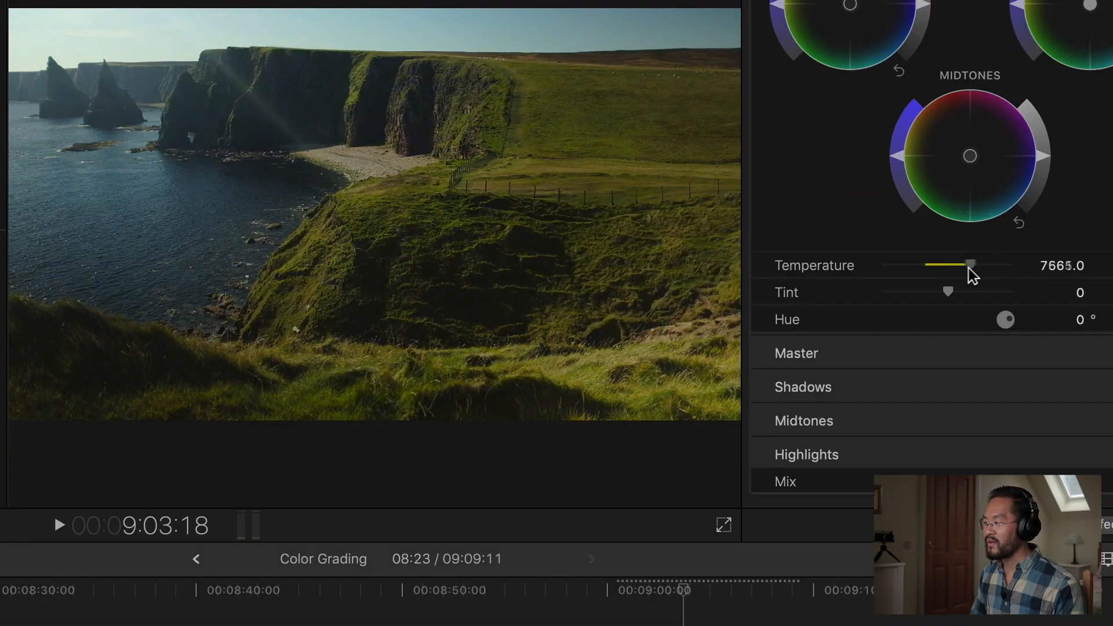
drag(953, 270, 945, 270)
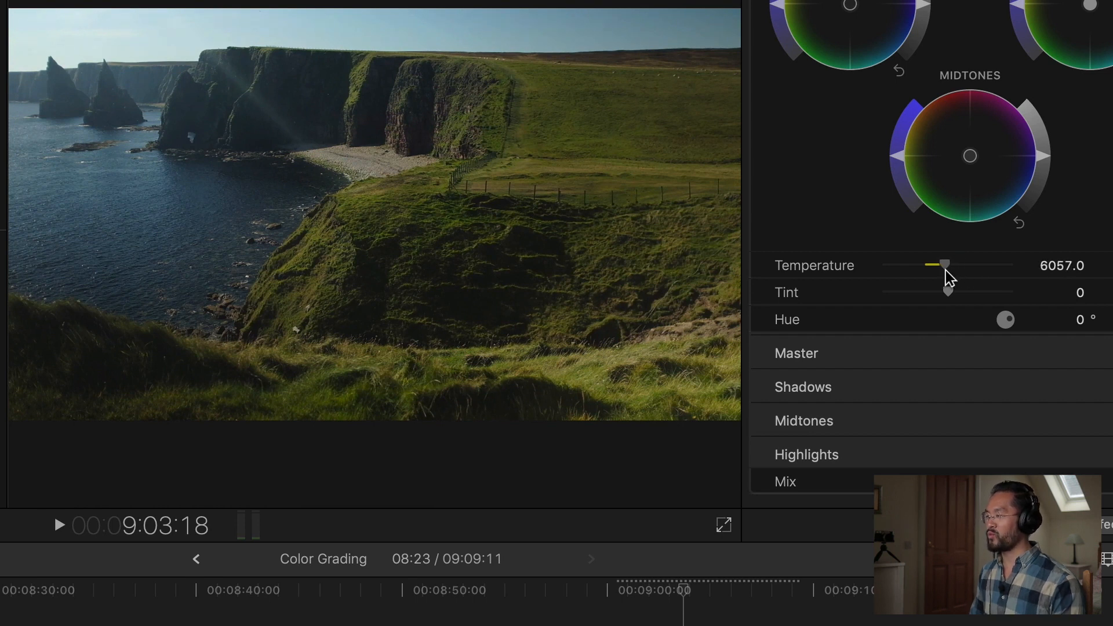
drag(945, 270, 945, 269)
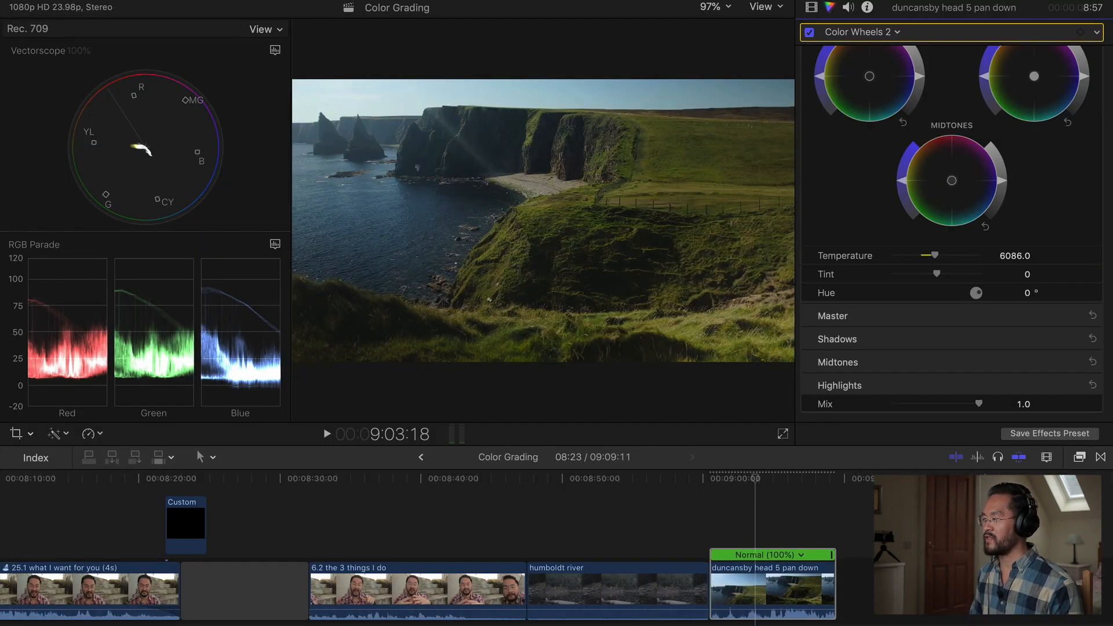
Toggle Color Wheels 2 off and on to compare, then add a Color Curves correction.
click(811, 32)
click(812, 31)
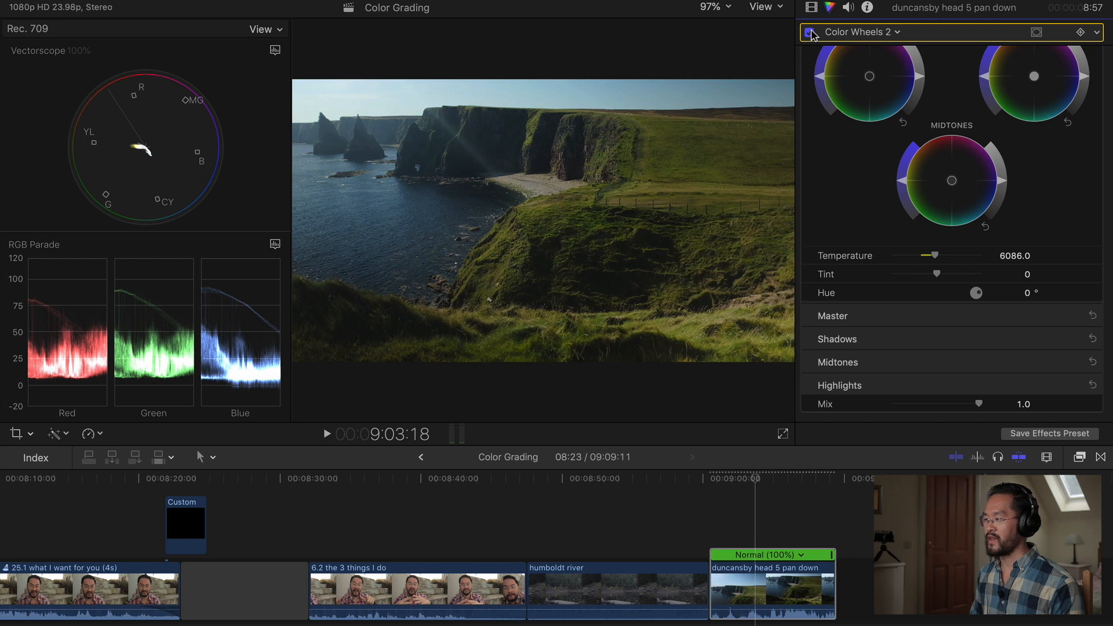
click(861, 33)
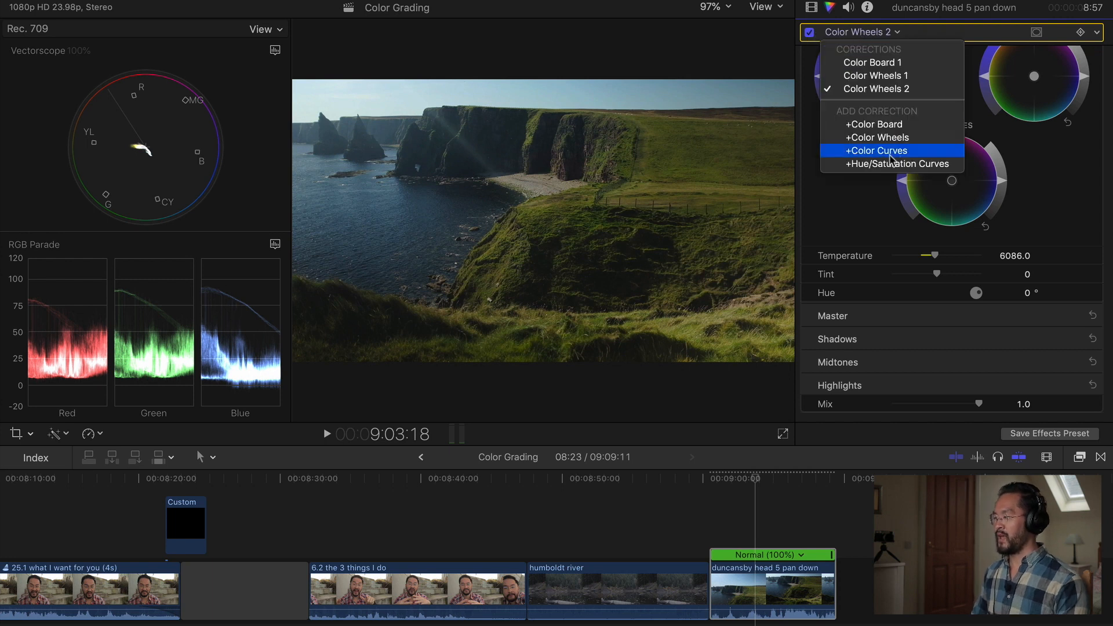
click(912, 150)
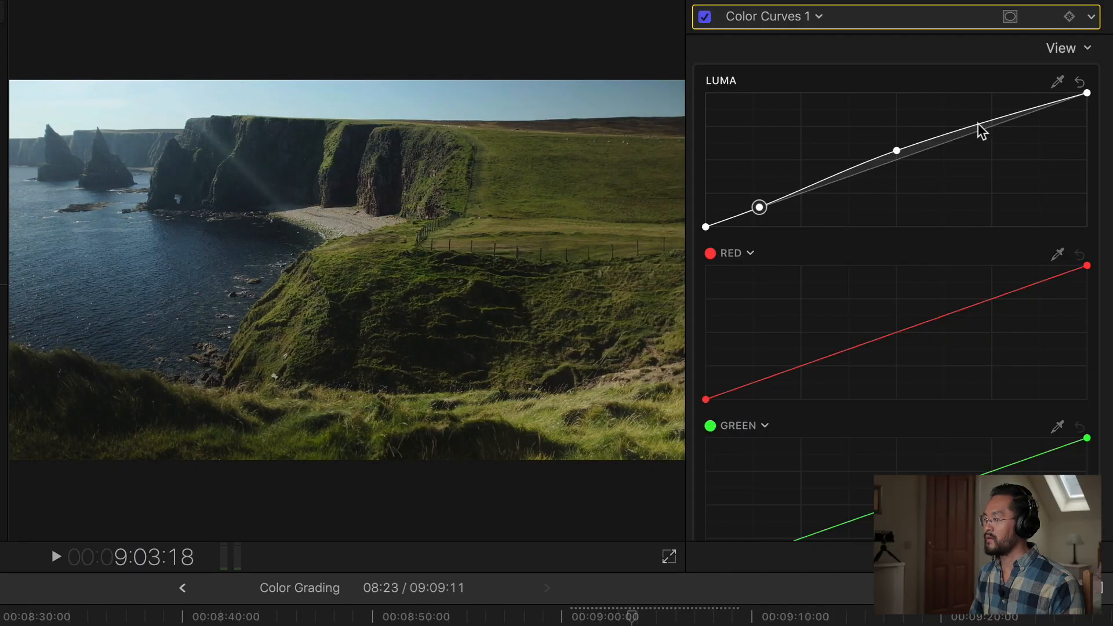
Shape the Color Curves 1 Luma curve by raising its midtone and upper highlight points to brighten the cliffs.
drag(978, 124, 978, 119)
drag(900, 149, 901, 129)
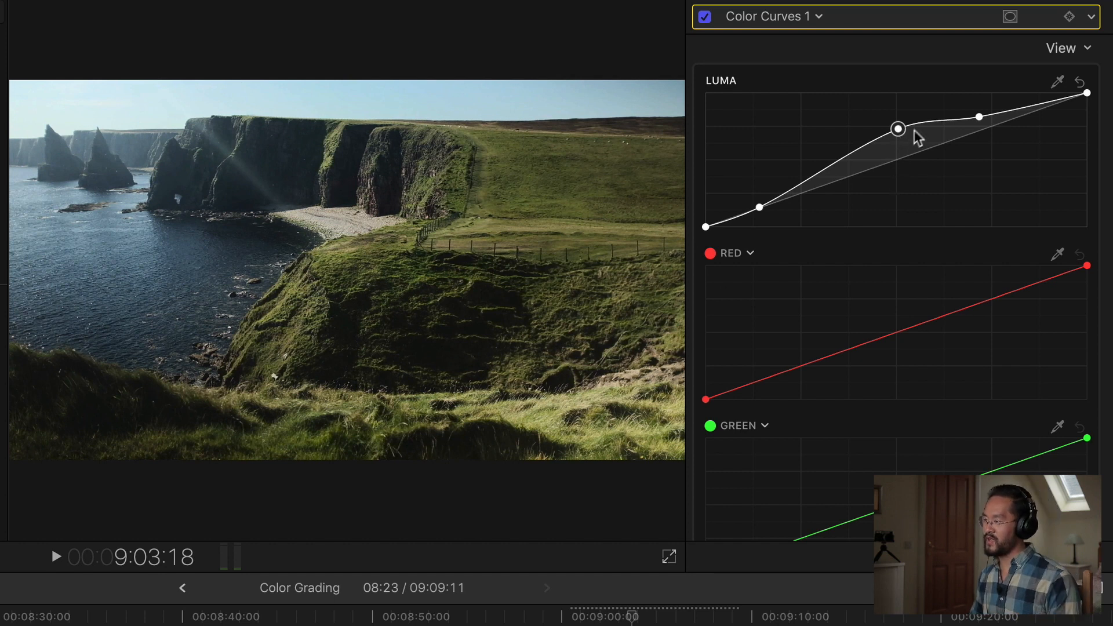
drag(899, 130, 896, 148)
drag(979, 115, 980, 110)
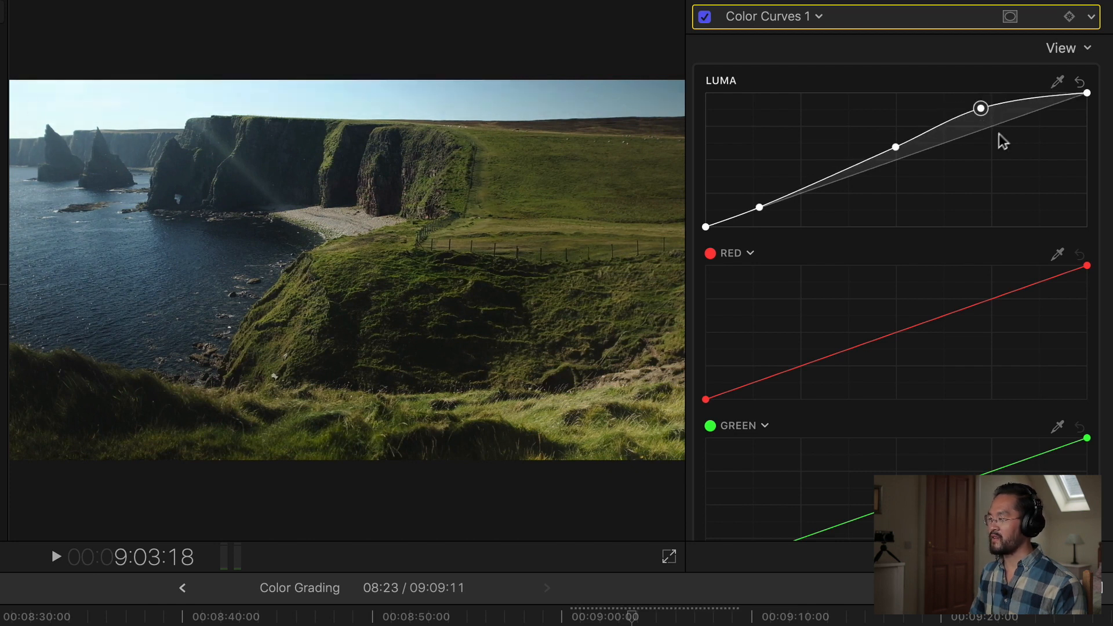
drag(981, 111, 981, 114)
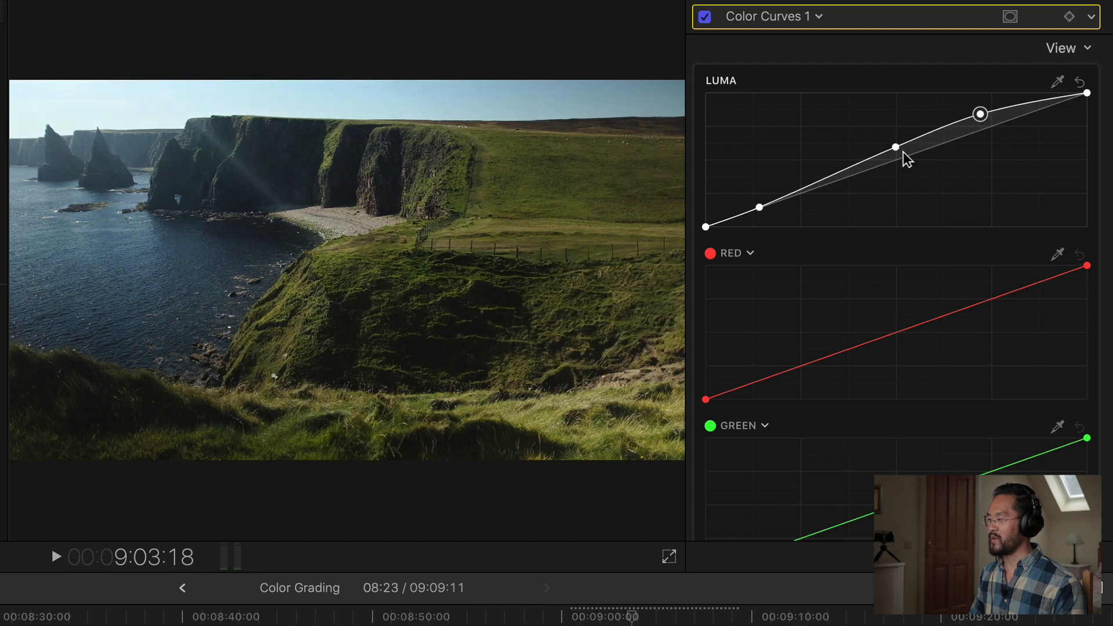
drag(895, 149, 896, 132)
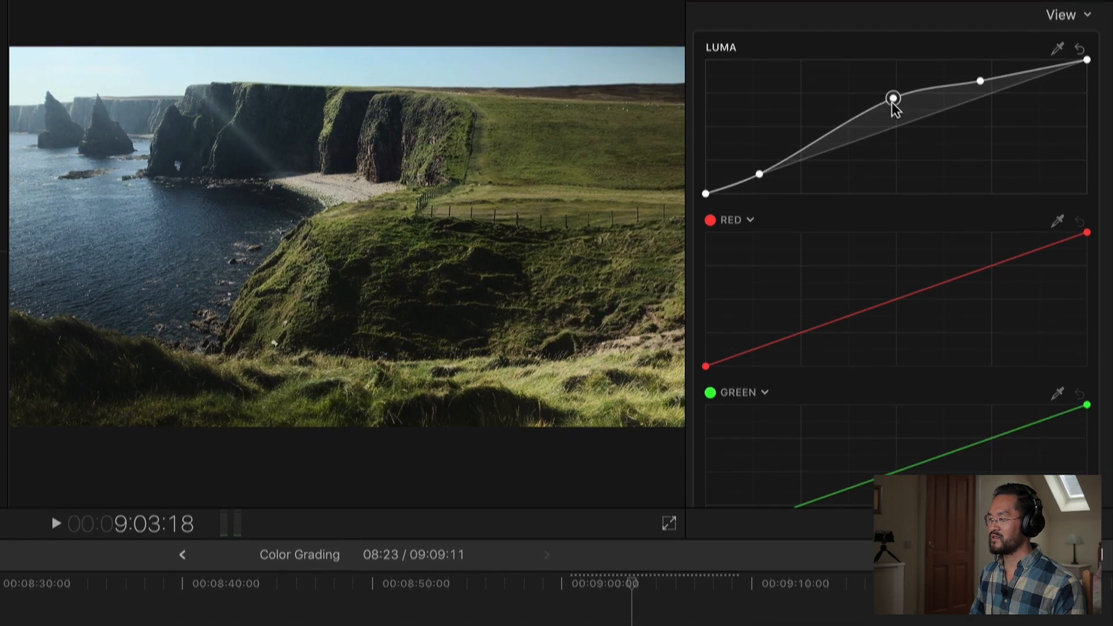
Set the Color Curves 1 Mix to 0.62 and toggle the correction off and on to compare.
scroll(895, 139, down, 6)
drag(930, 440, 888, 443)
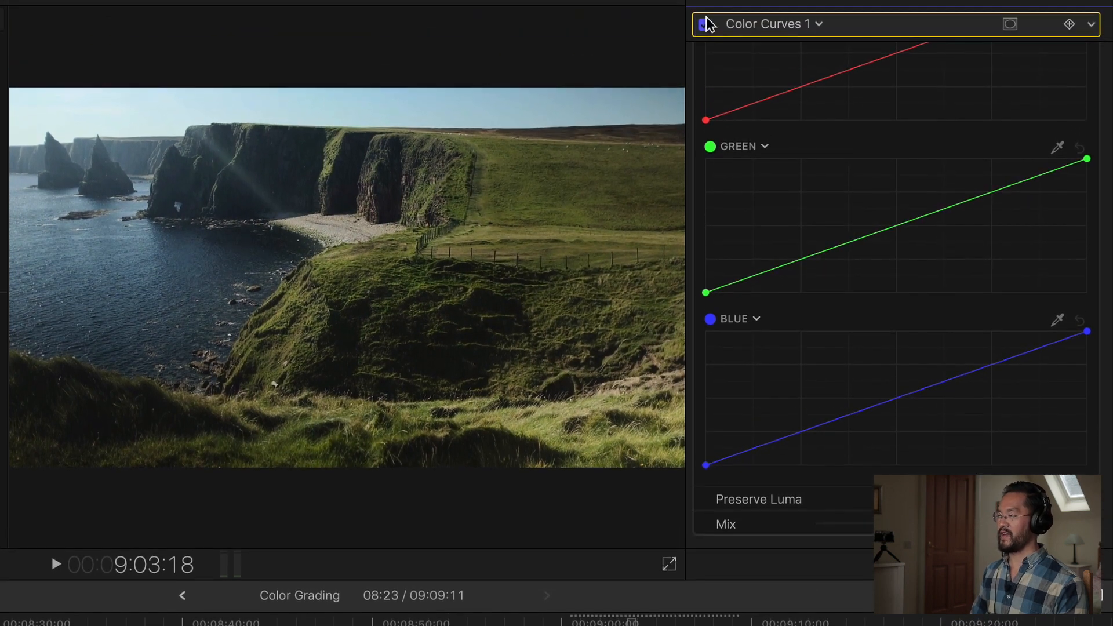
click(705, 2)
click(705, 1)
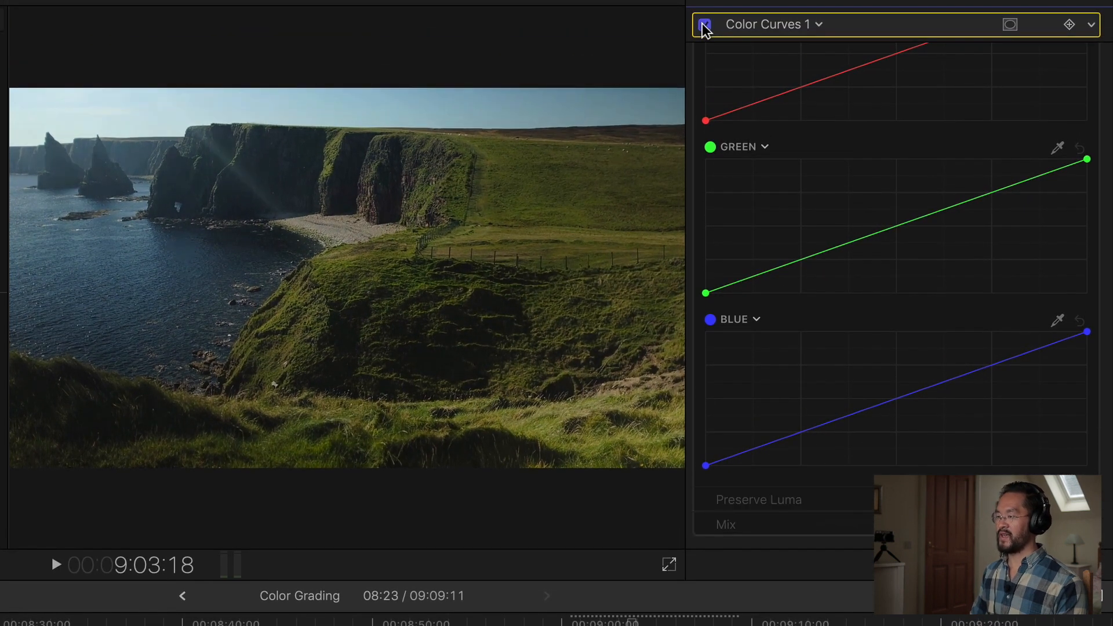
click(705, 25)
click(704, 25)
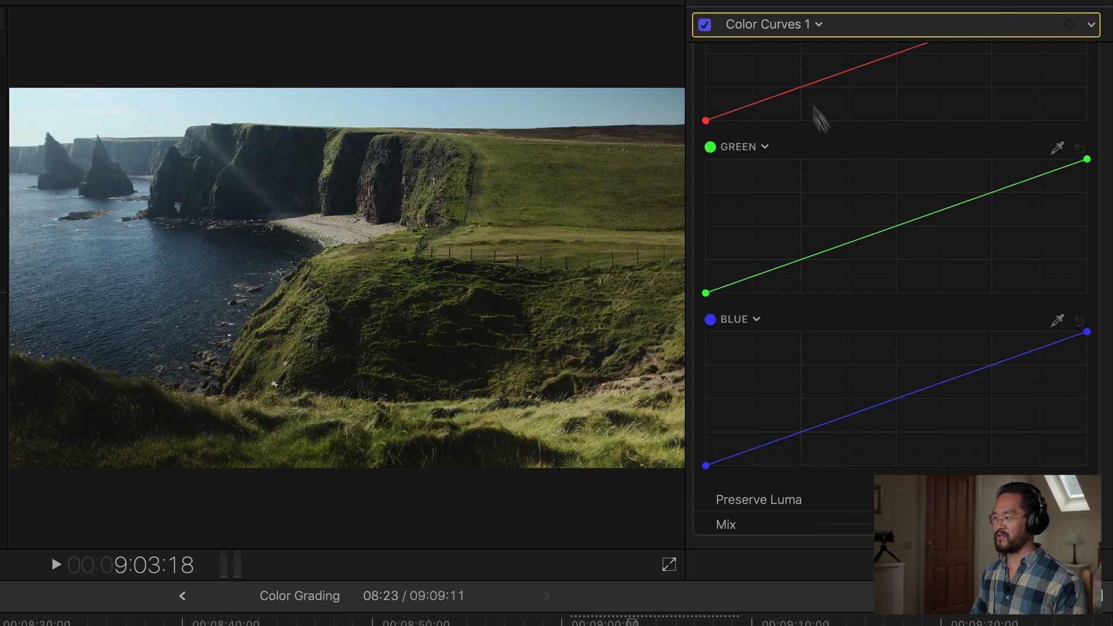
Add a second Color Curves correction and lower the Blue curve's top point while raising its bottom point.
click(802, 26)
click(817, 201)
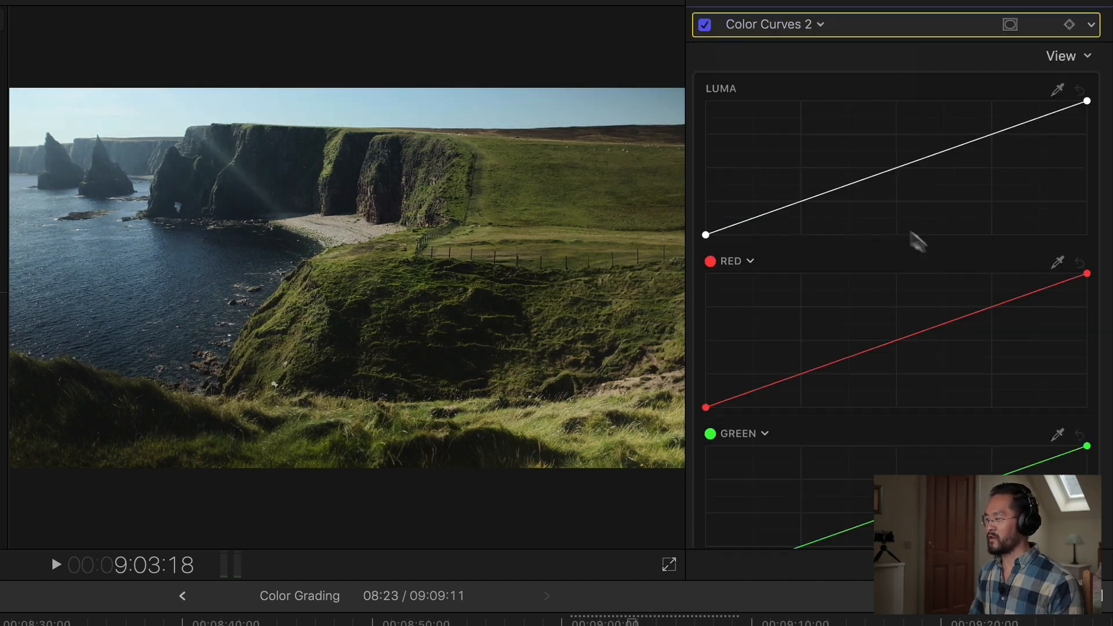
scroll(907, 392, down, 3)
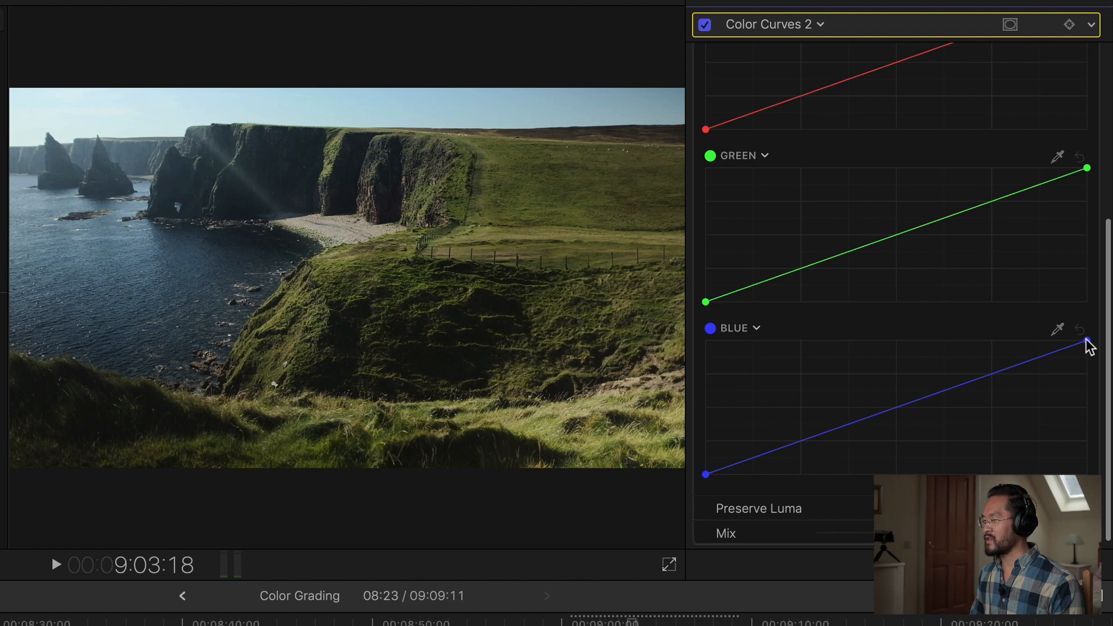
drag(1087, 345, 1089, 360)
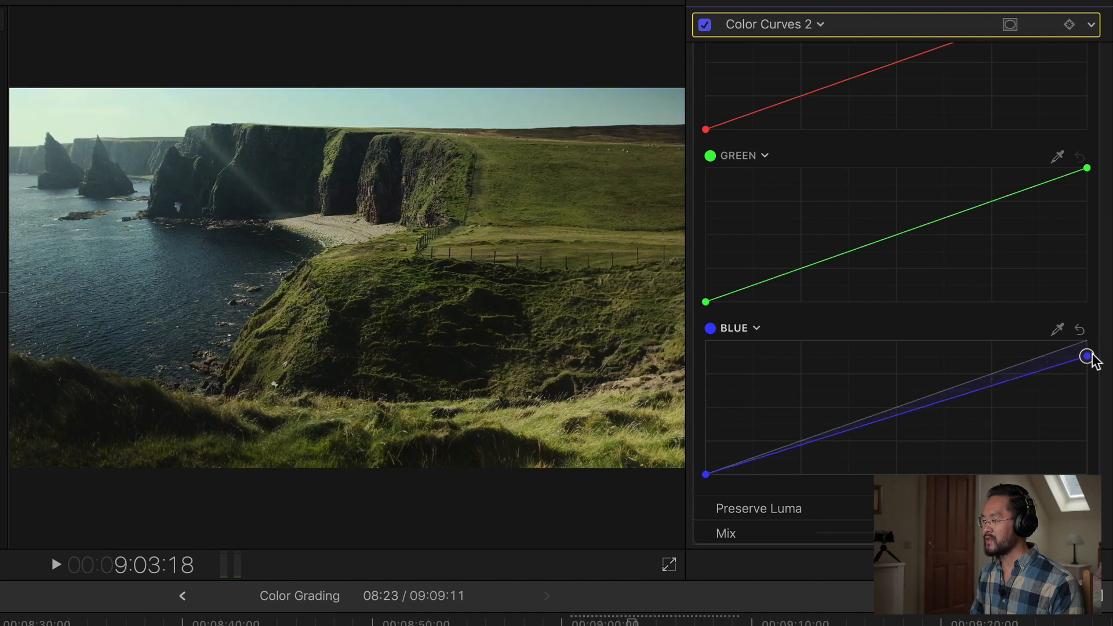
drag(707, 474, 707, 465)
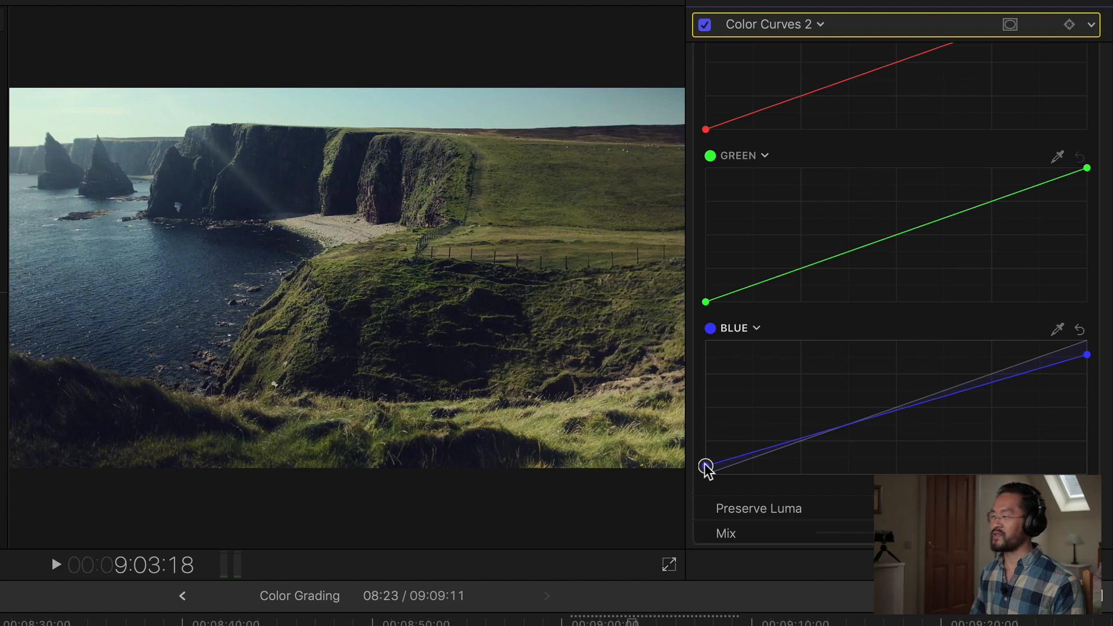
Toggle Color Curves 2 off and on to compare the blue curve adjustment.
scroll(817, 438, down, 1)
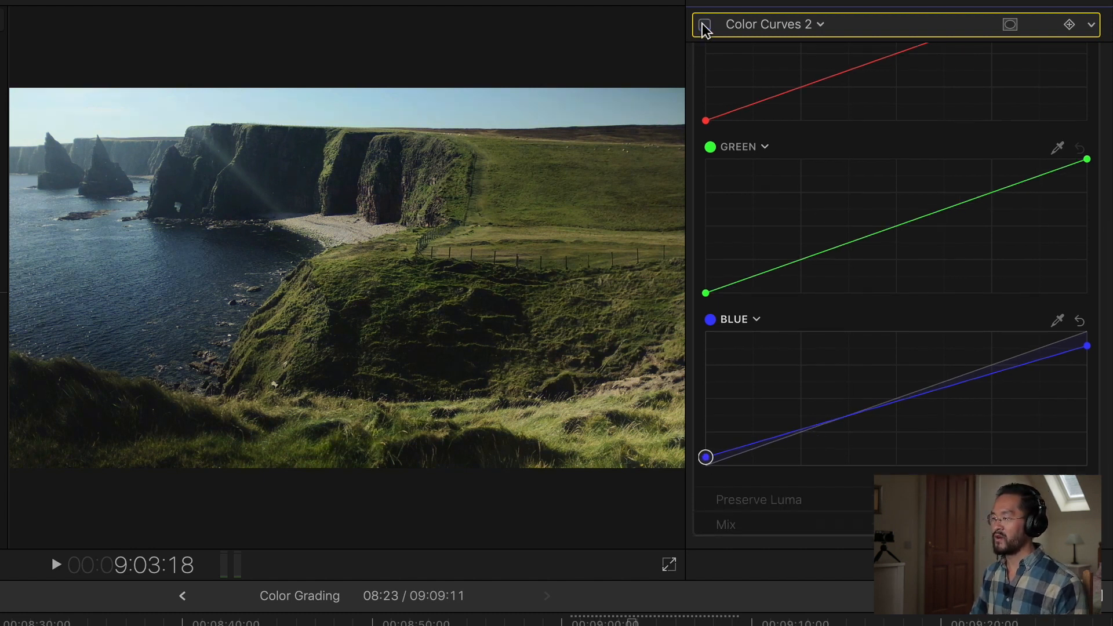
click(703, 1)
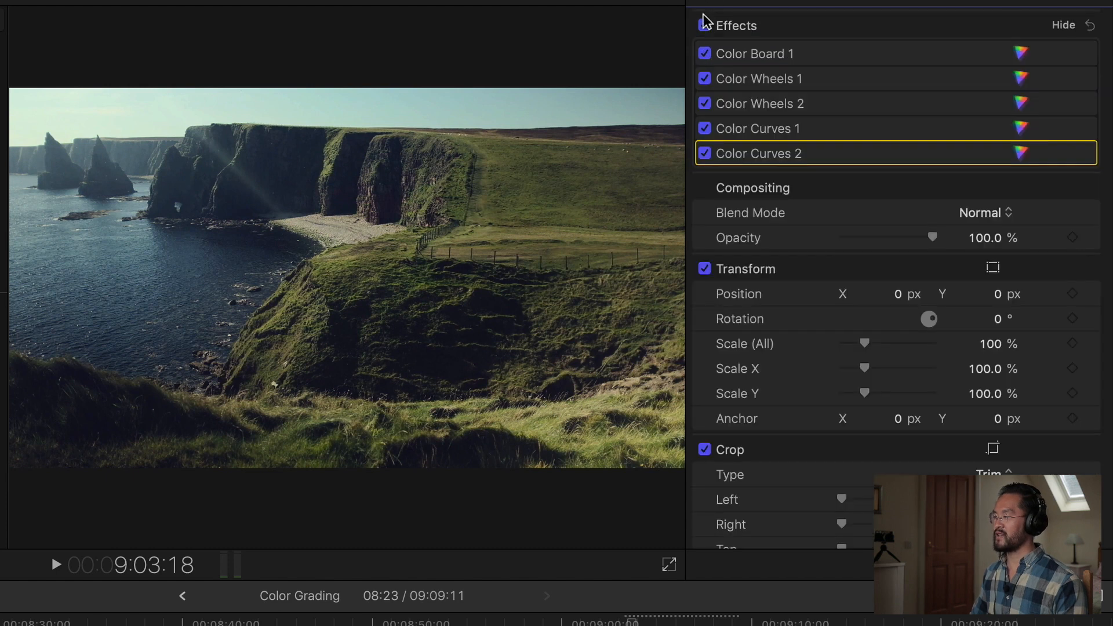
click(704, 27)
click(705, 27)
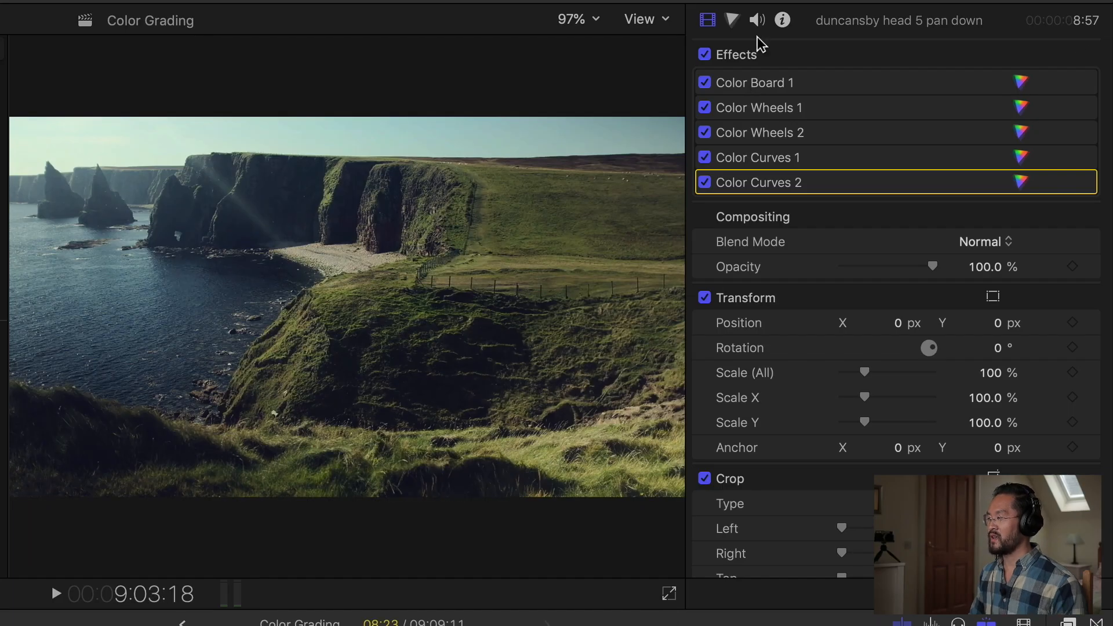
click(732, 21)
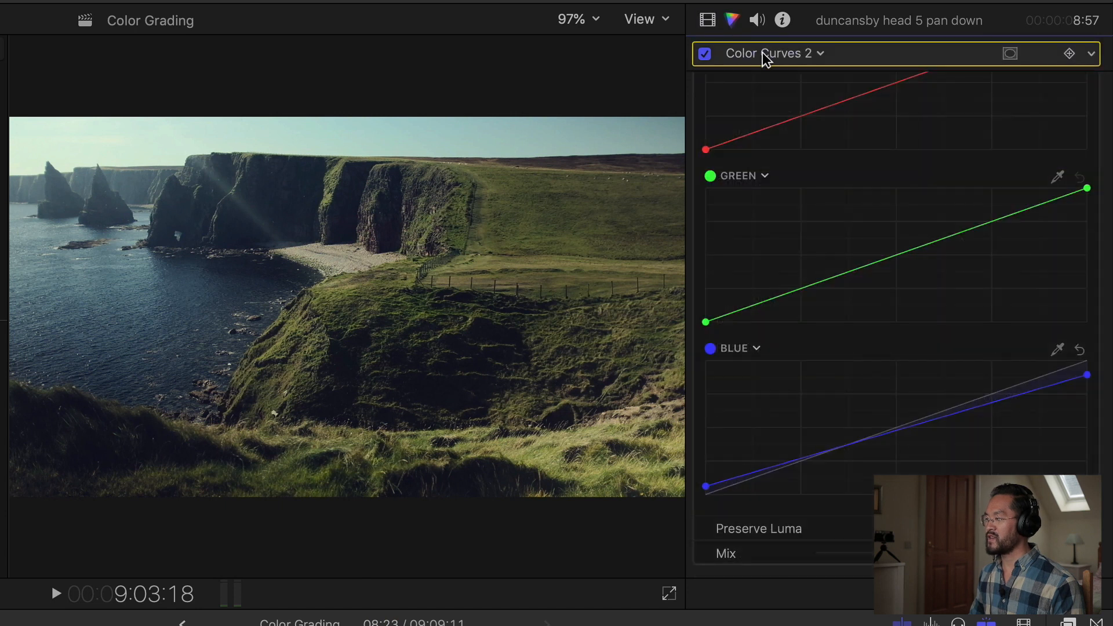
click(766, 54)
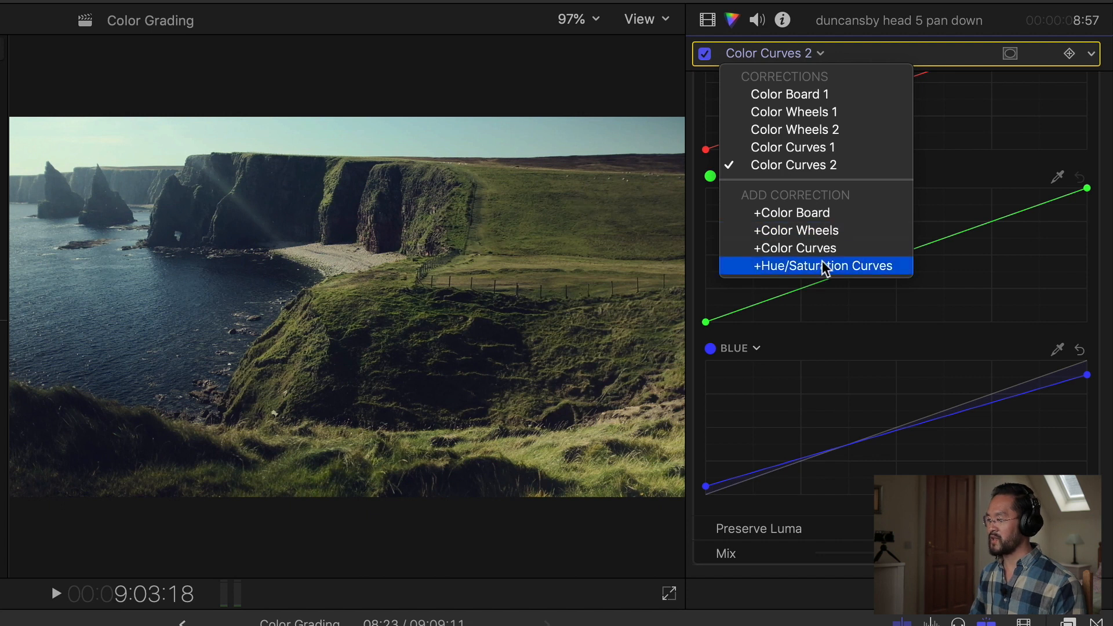
click(969, 353)
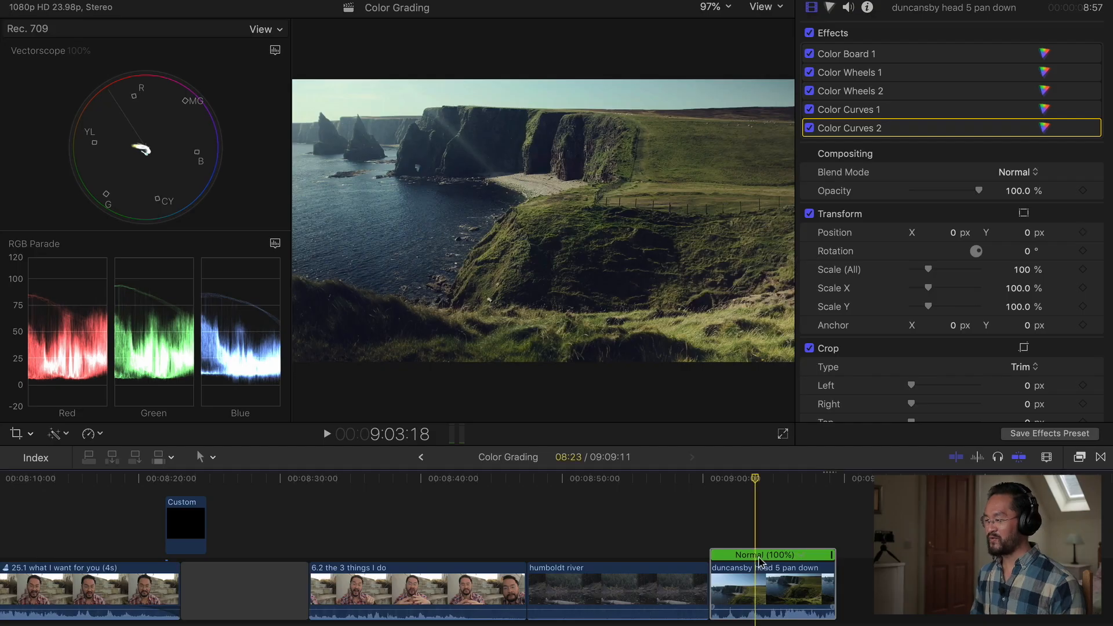
Play the timeline and skim through the duncansby head 5 pan down clip to review the grade.
click(477, 547)
key(space)
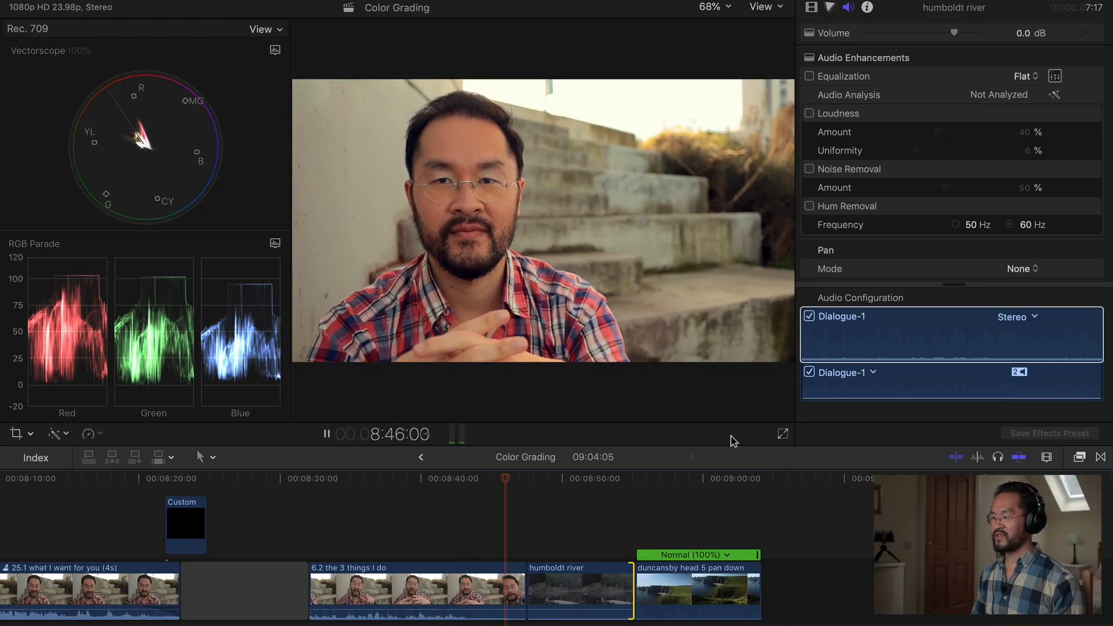
click(644, 479)
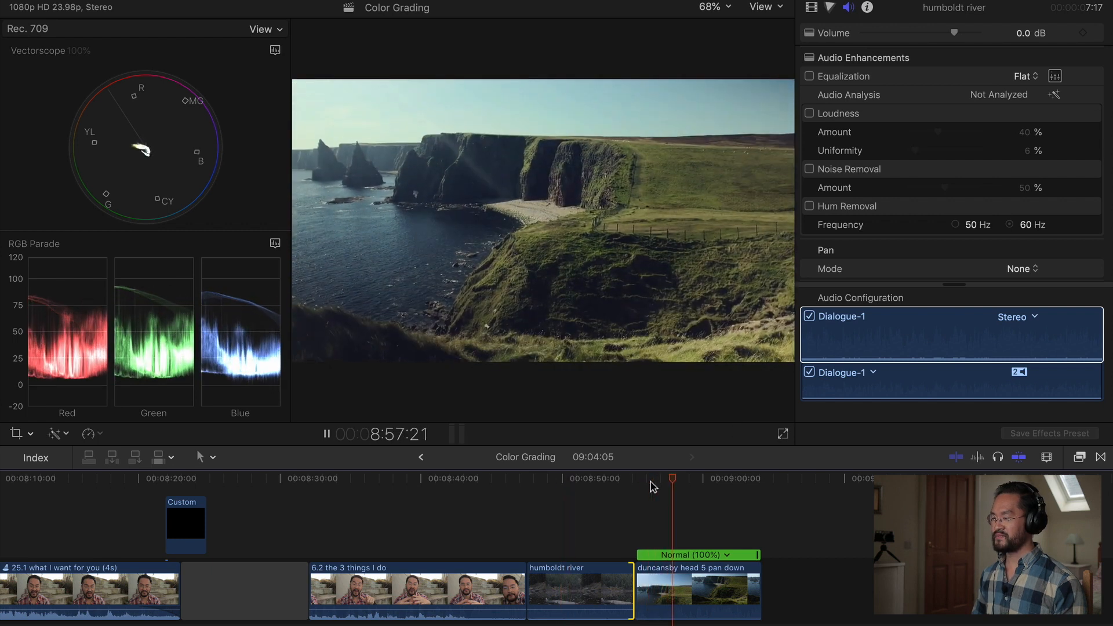
click(724, 479)
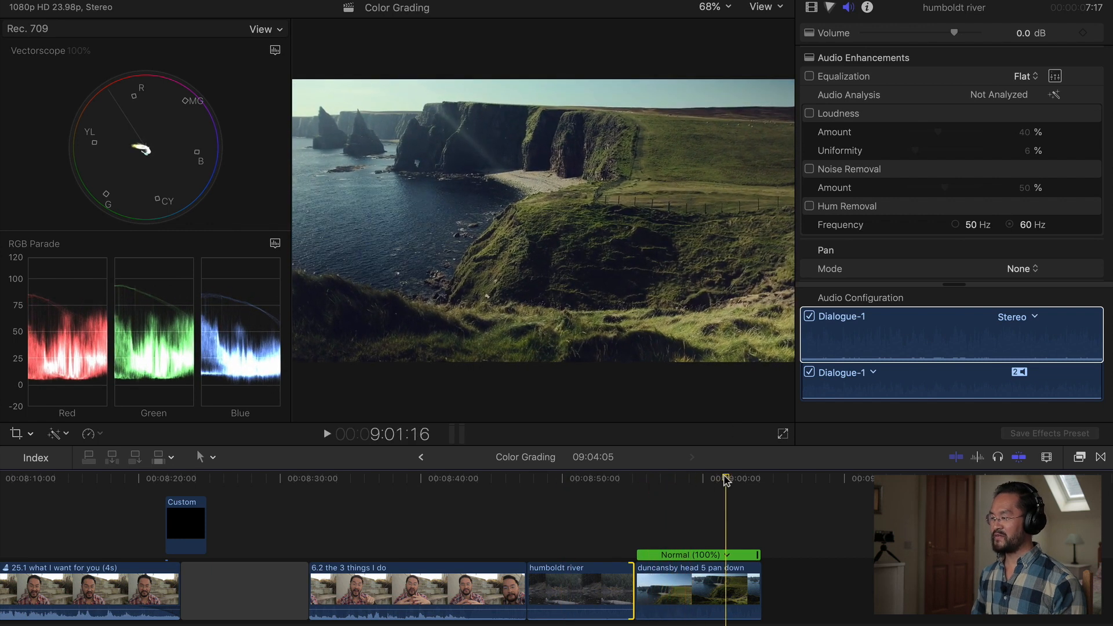